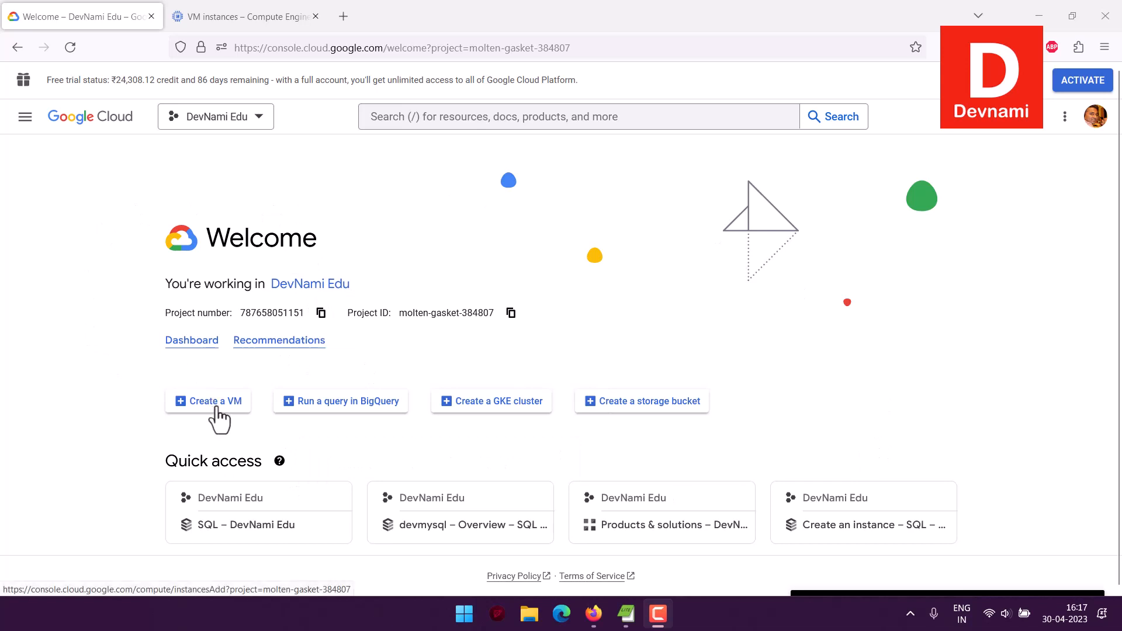
scroll(93, 357, down, 2)
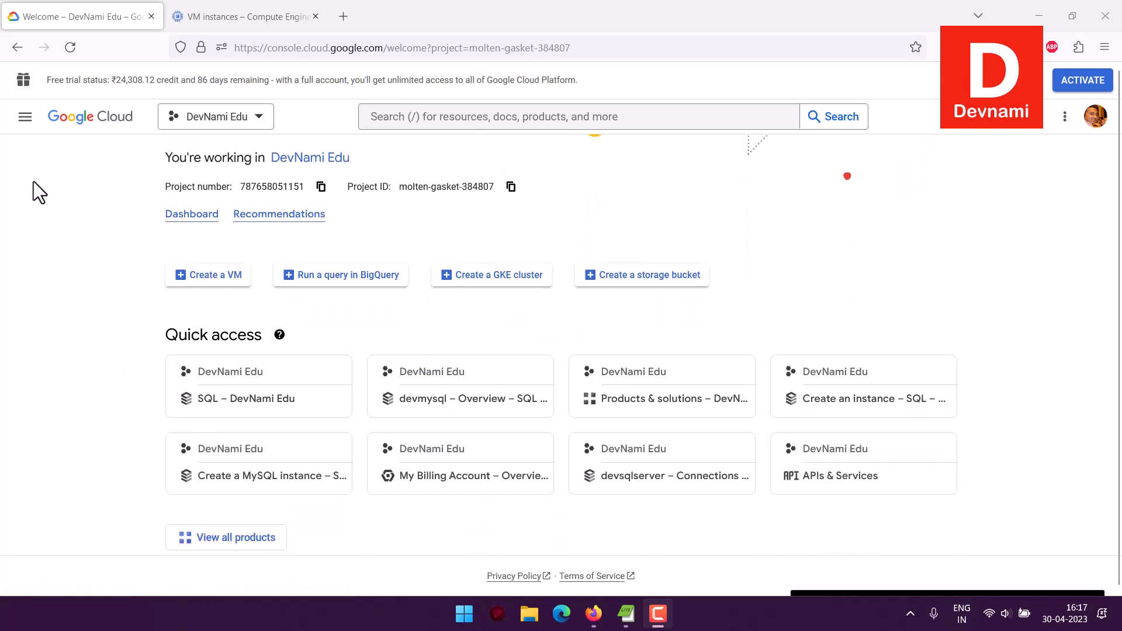
click(26, 119)
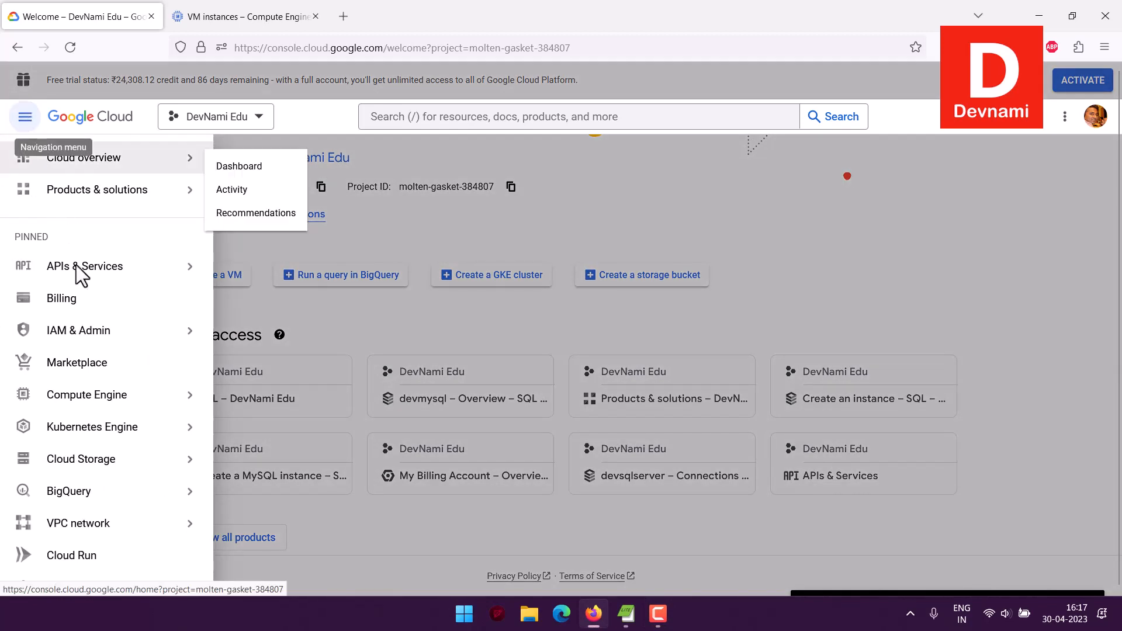
mouse_move(70, 401)
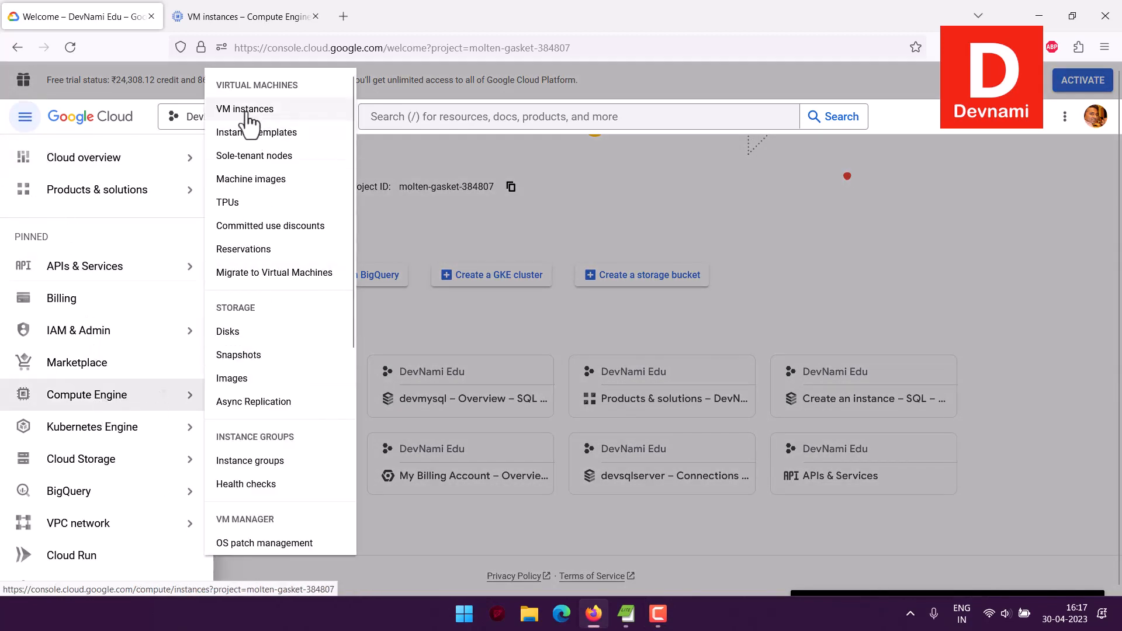
click(698, 194)
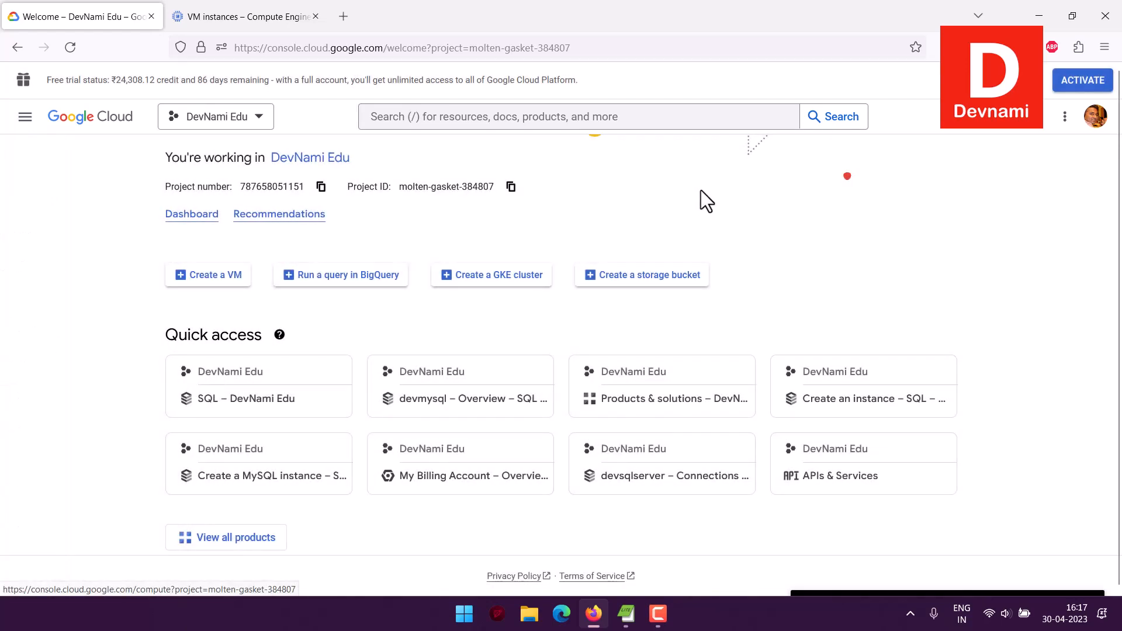
Start creating a new VM instance from the VM instances page and name it devalma.
click(202, 17)
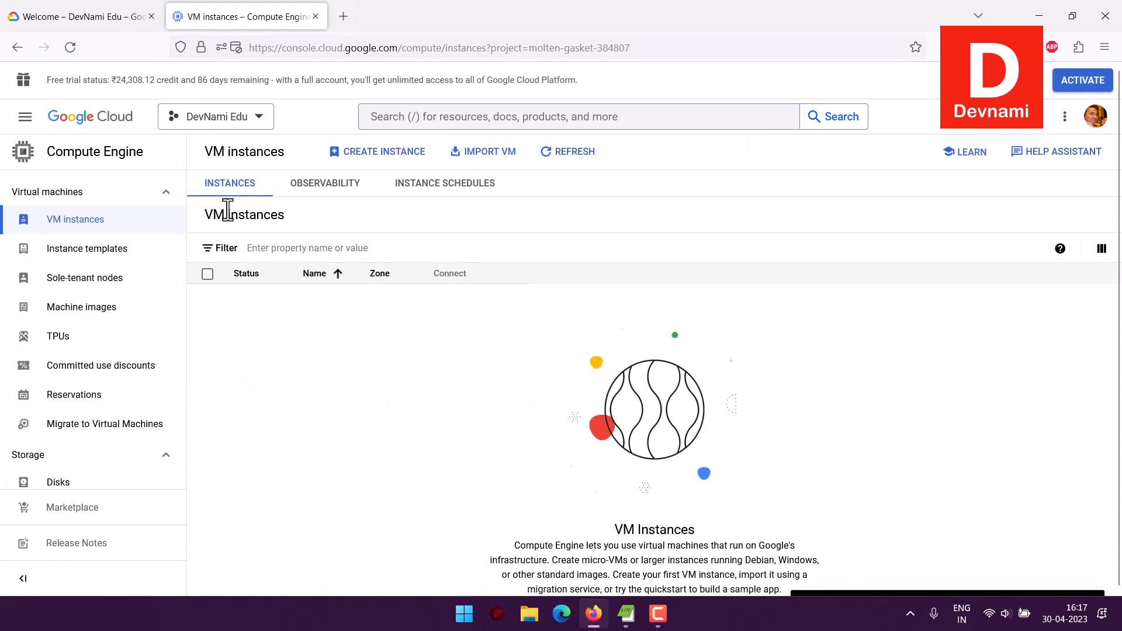
click(372, 158)
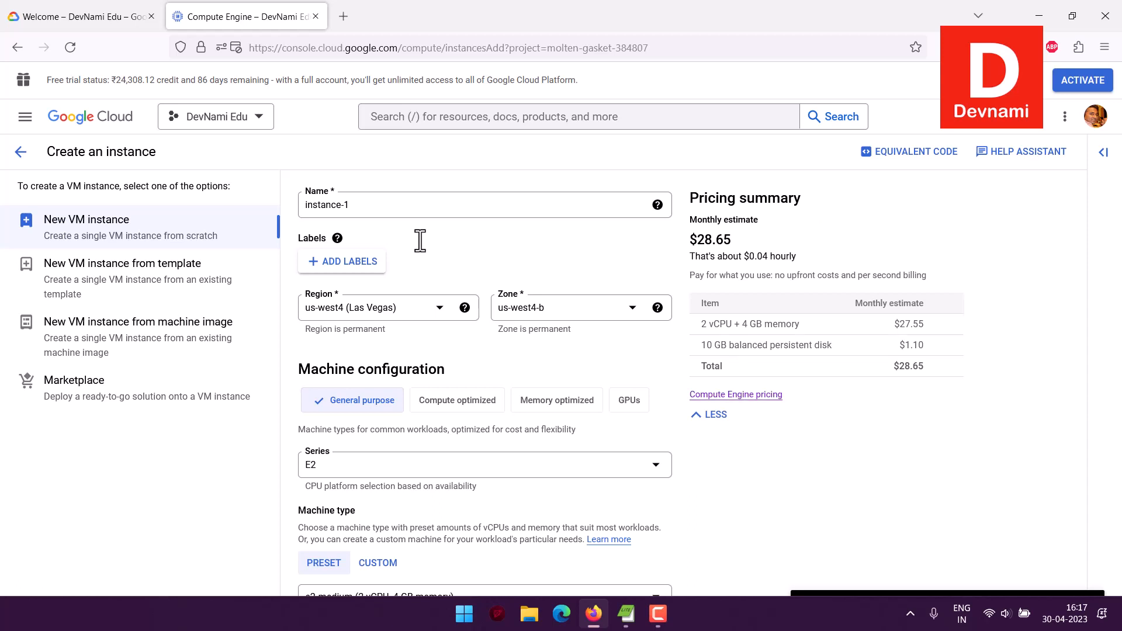
drag(368, 208, 302, 205)
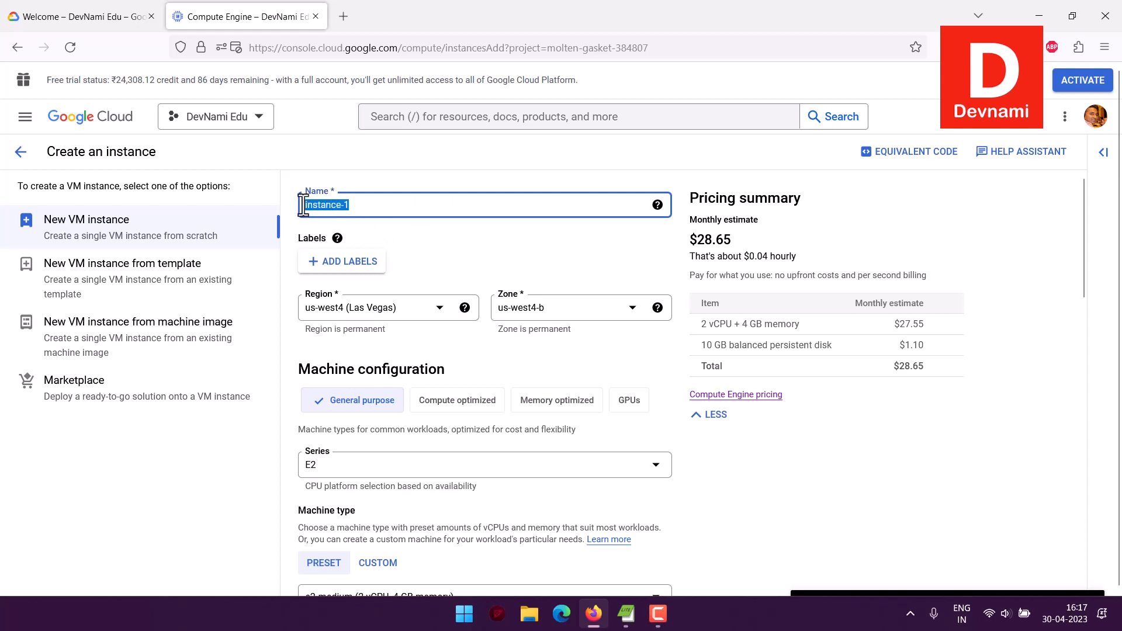
text(dev)
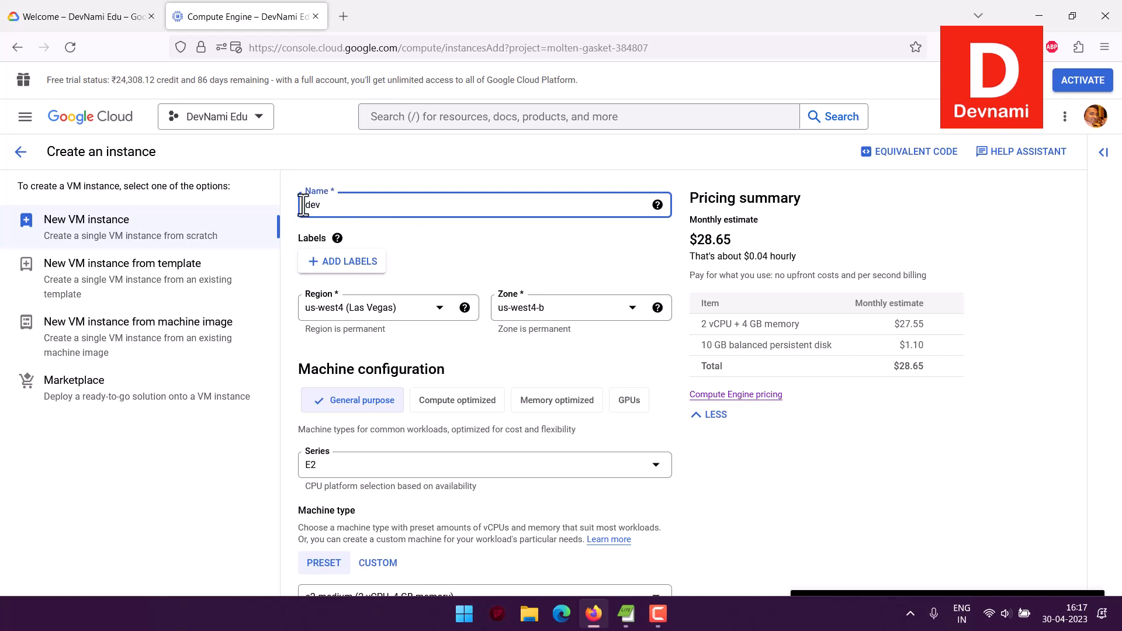
text(alma)
Review the available general-purpose CPU series and the preset machine types, including the vCPU and memory specification, in the machine configuration.
scroll(474, 324, down, 2)
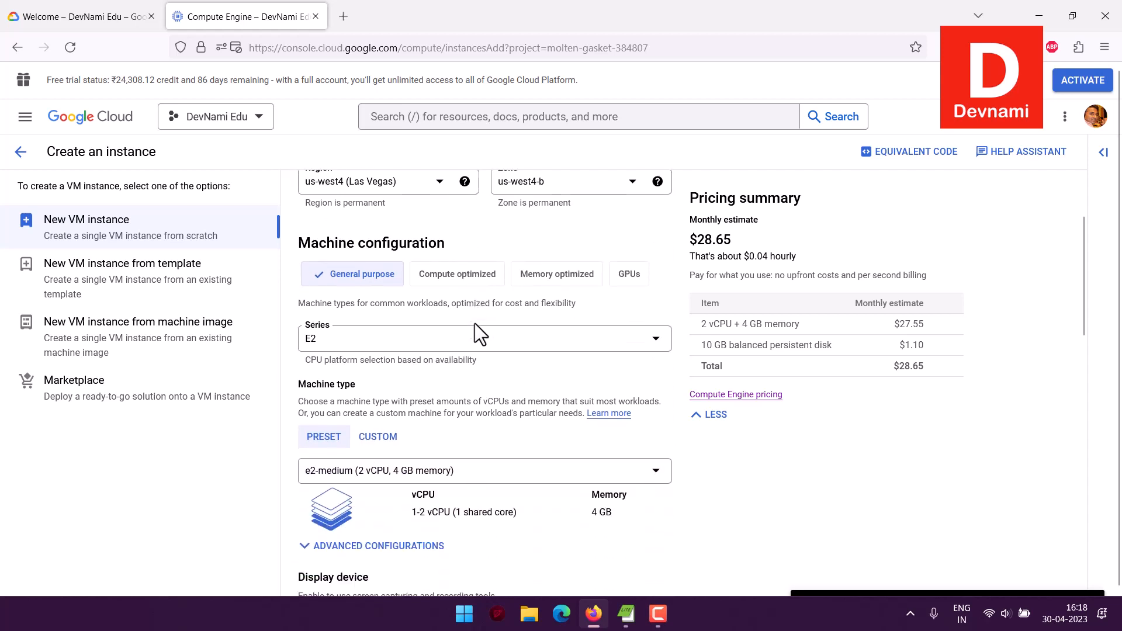
drag(346, 246, 468, 242)
click(470, 240)
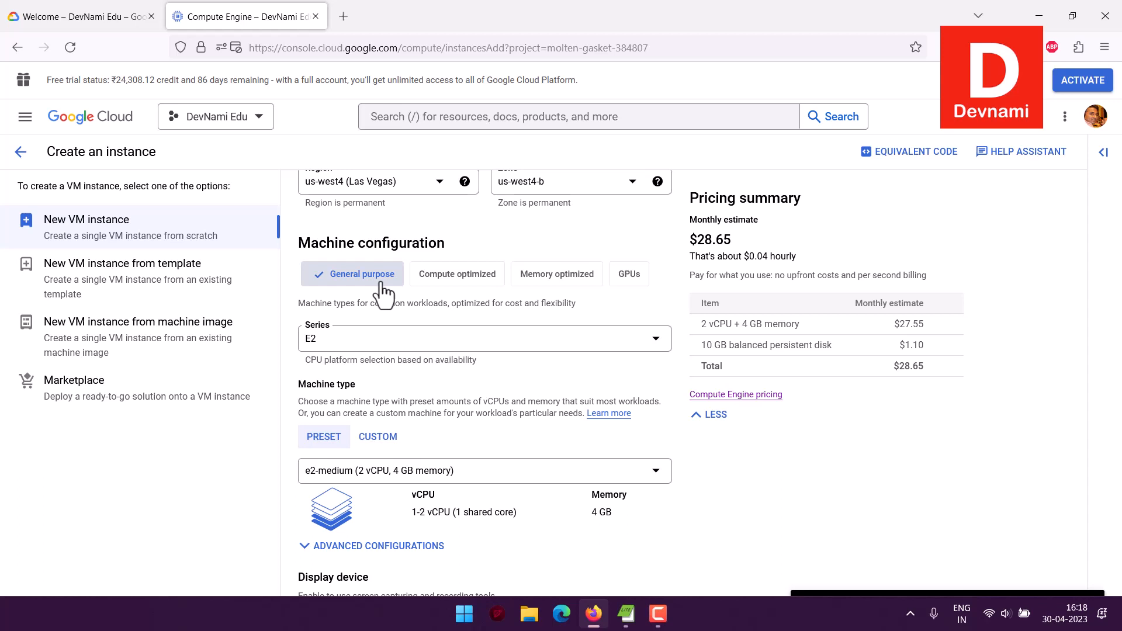
click(363, 345)
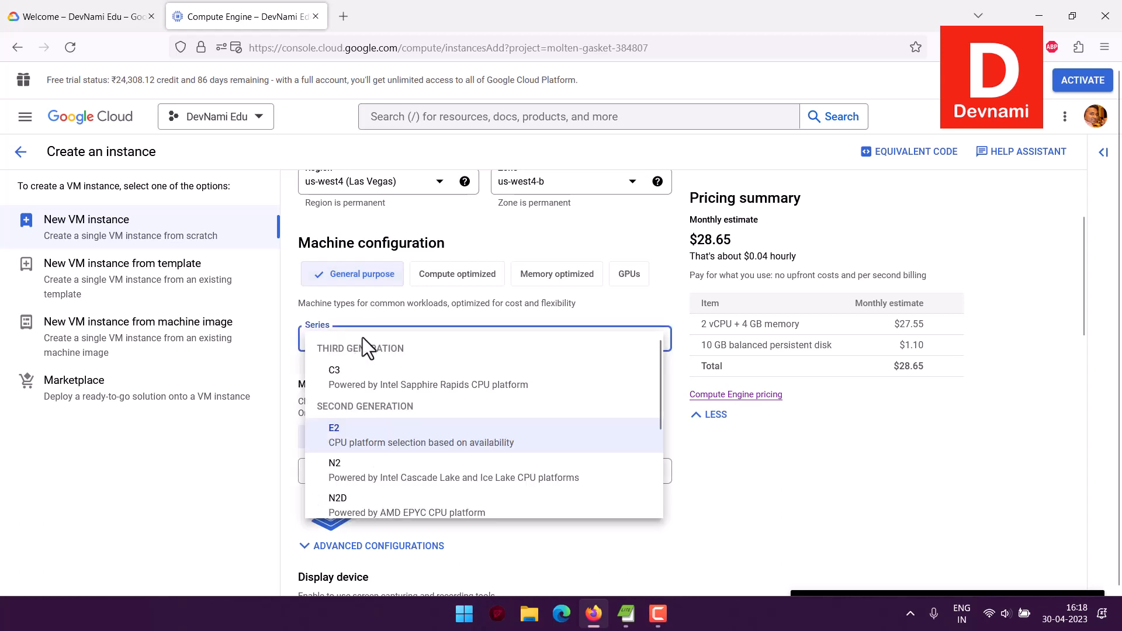
scroll(611, 391, down, 3)
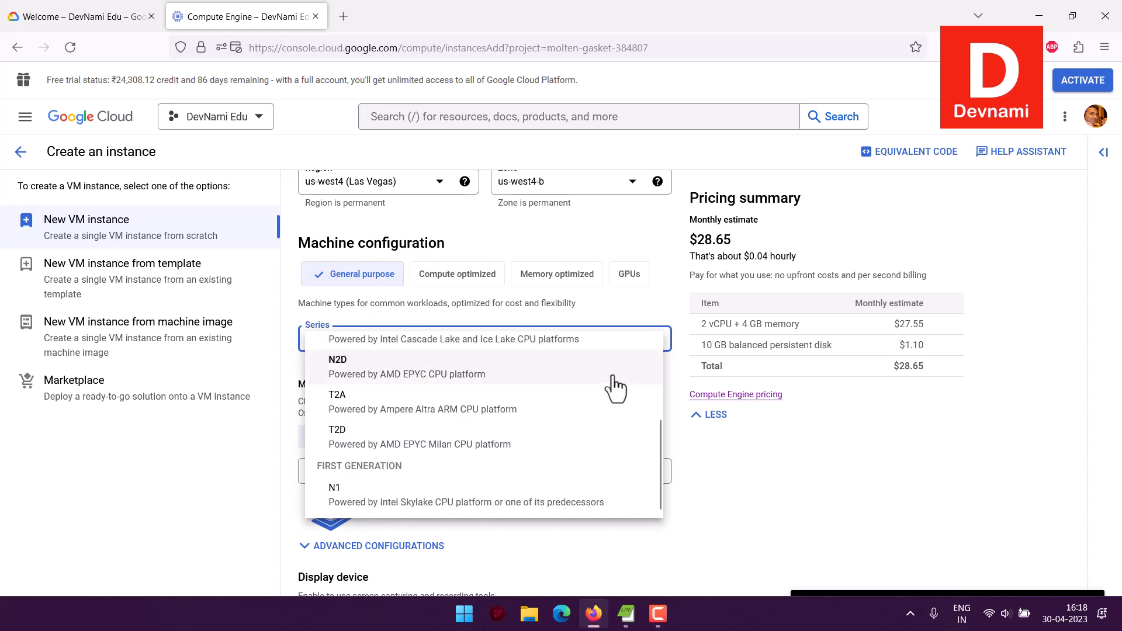
scroll(615, 388, up, 3)
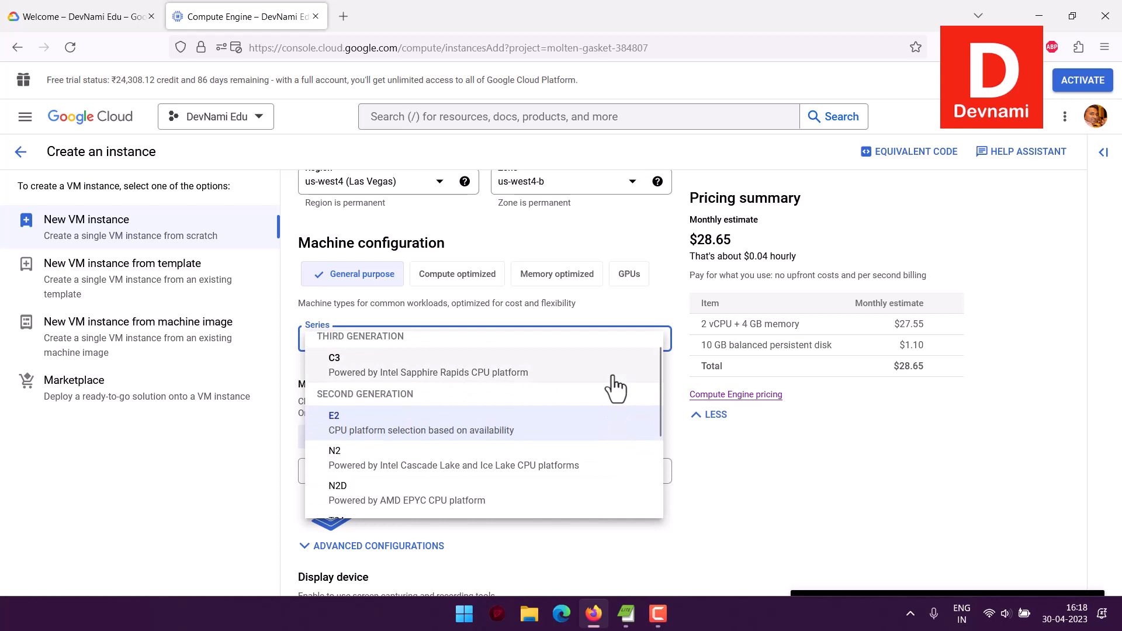
click(735, 453)
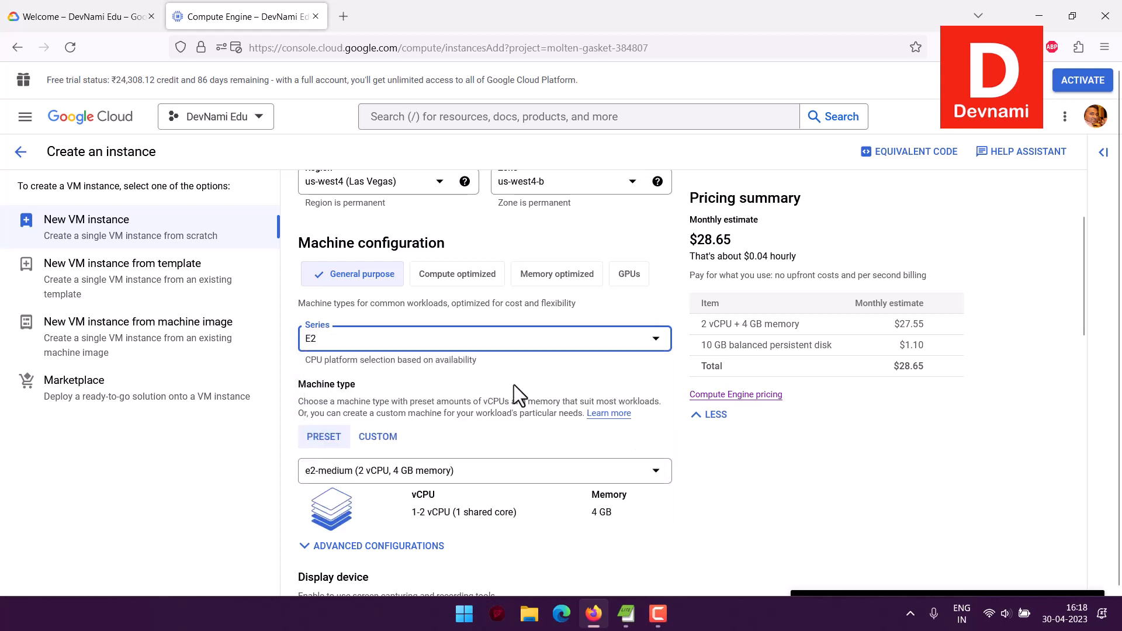
scroll(513, 384, down, 2)
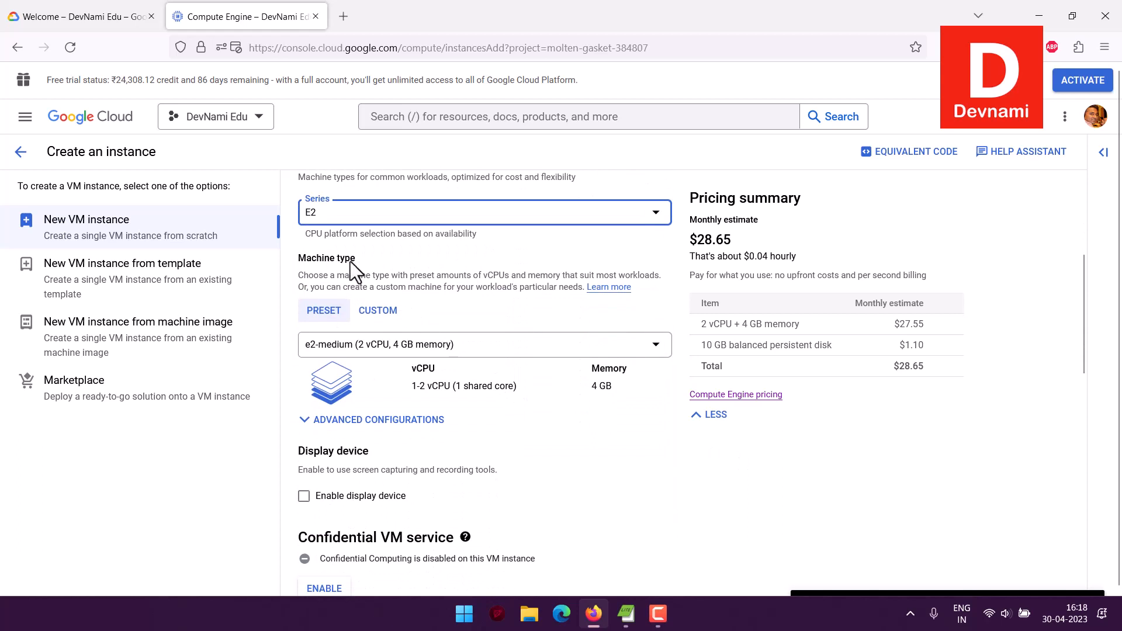
click(363, 345)
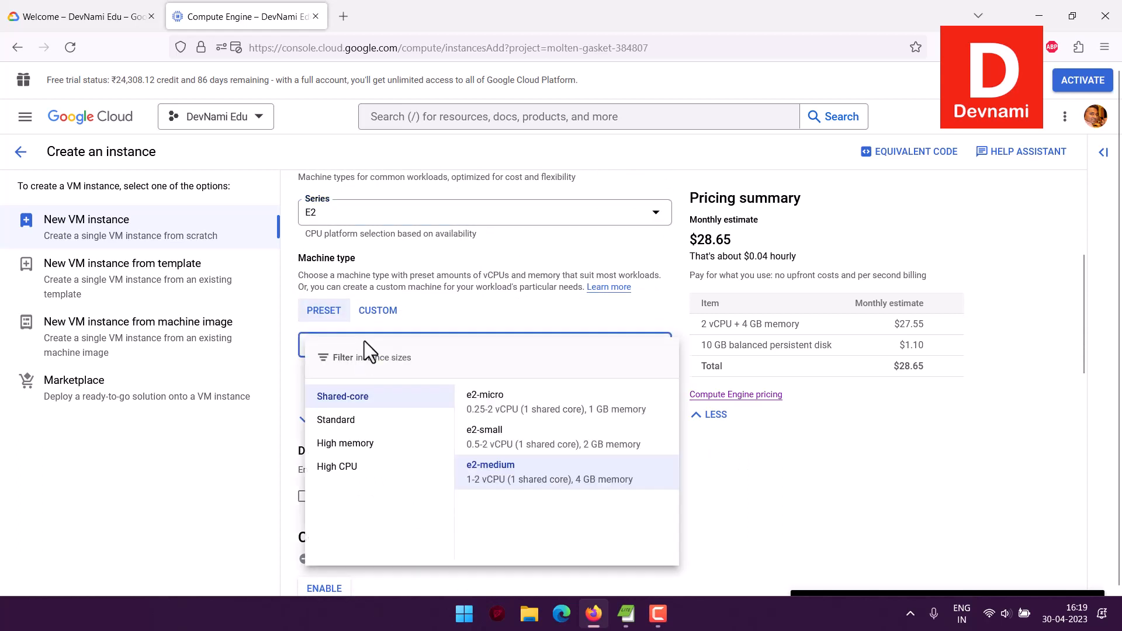
click(704, 470)
drag(413, 390, 614, 387)
click(422, 394)
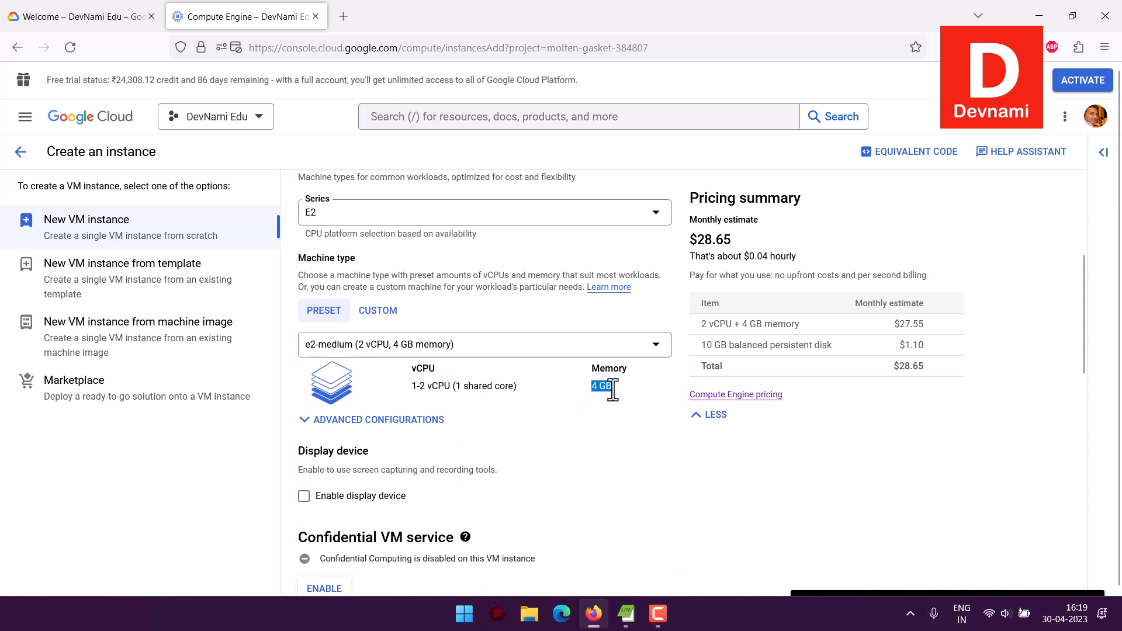
Examine the display device, Confidential VM service and container options of the instance, including the help text on Confidential VM service.
scroll(576, 389, down, 5)
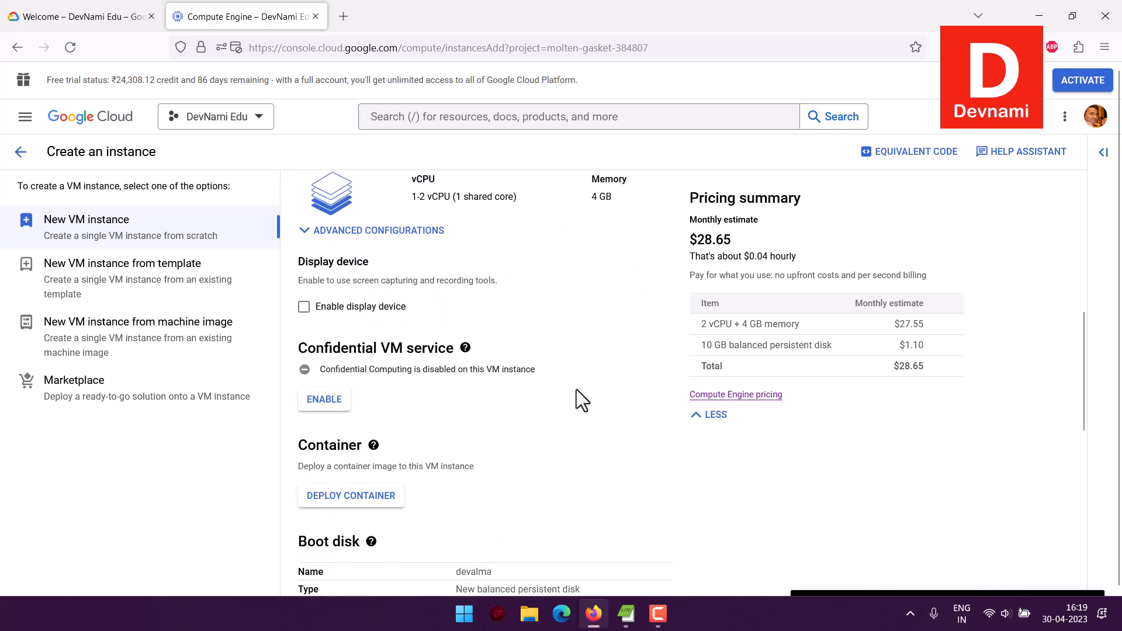
drag(299, 198, 483, 223)
click(484, 224)
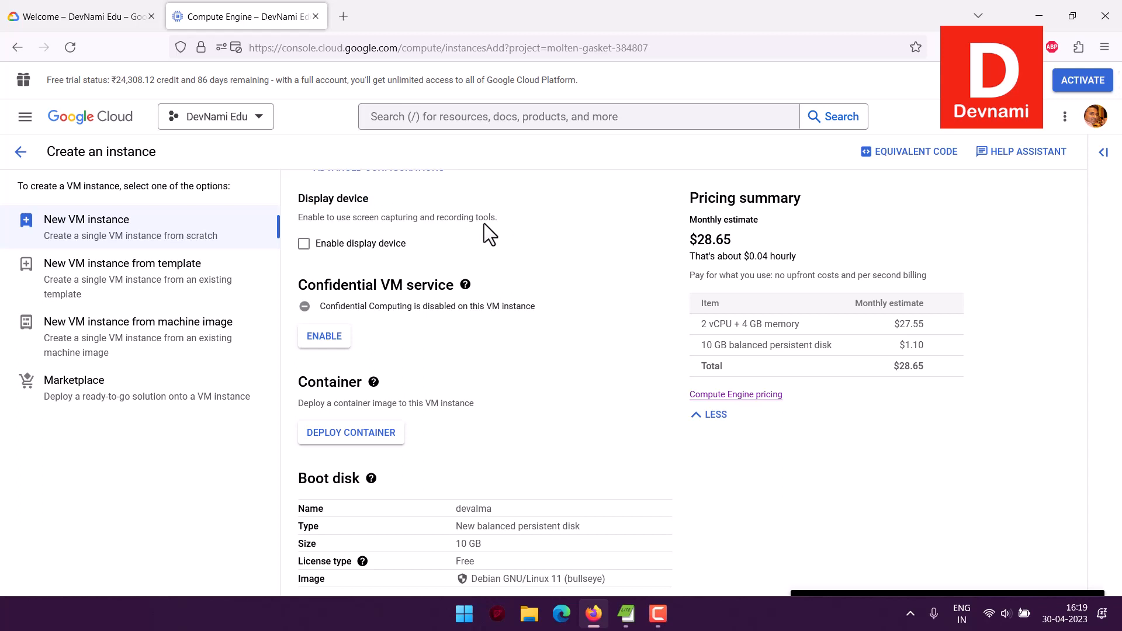
scroll(483, 223, down, 1)
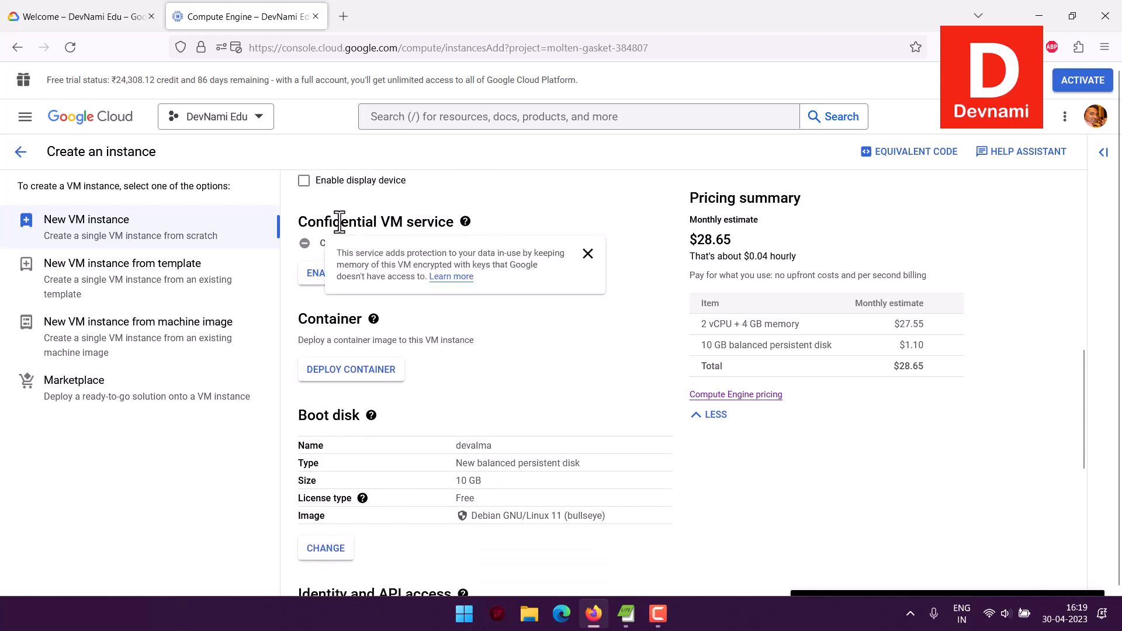
drag(299, 222, 345, 213)
click(437, 222)
click(344, 213)
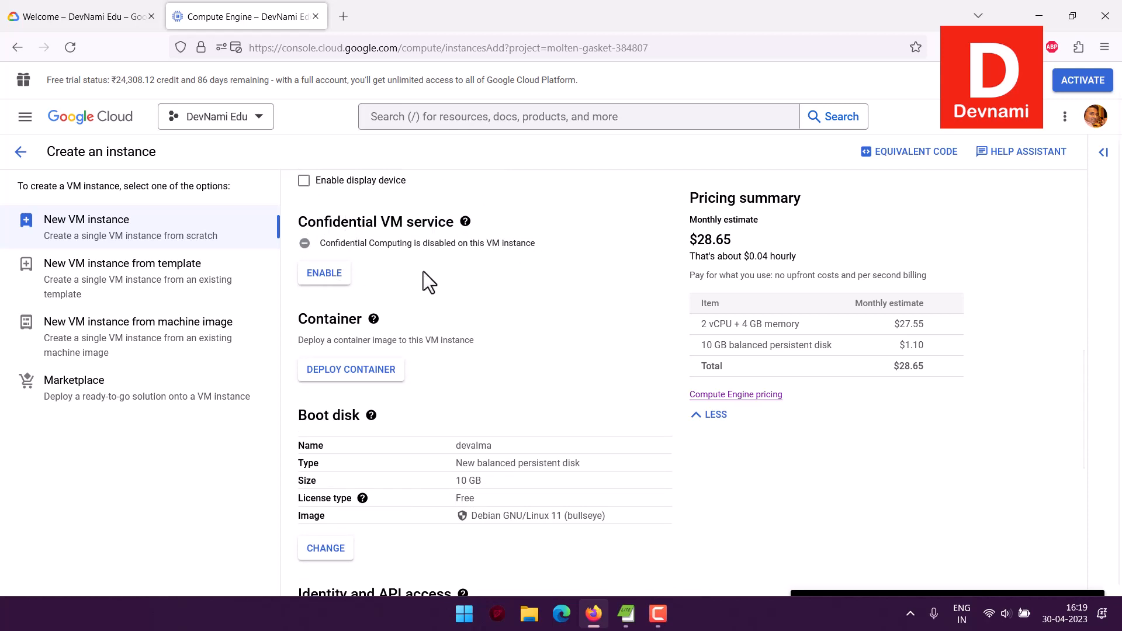
click(465, 222)
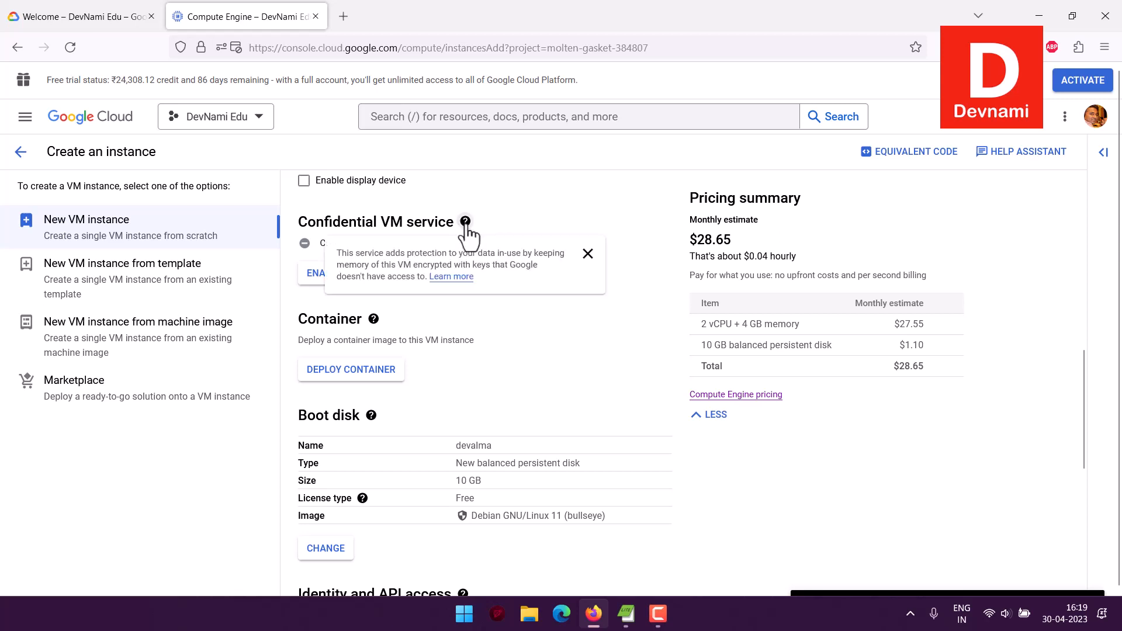
drag(299, 341, 501, 341)
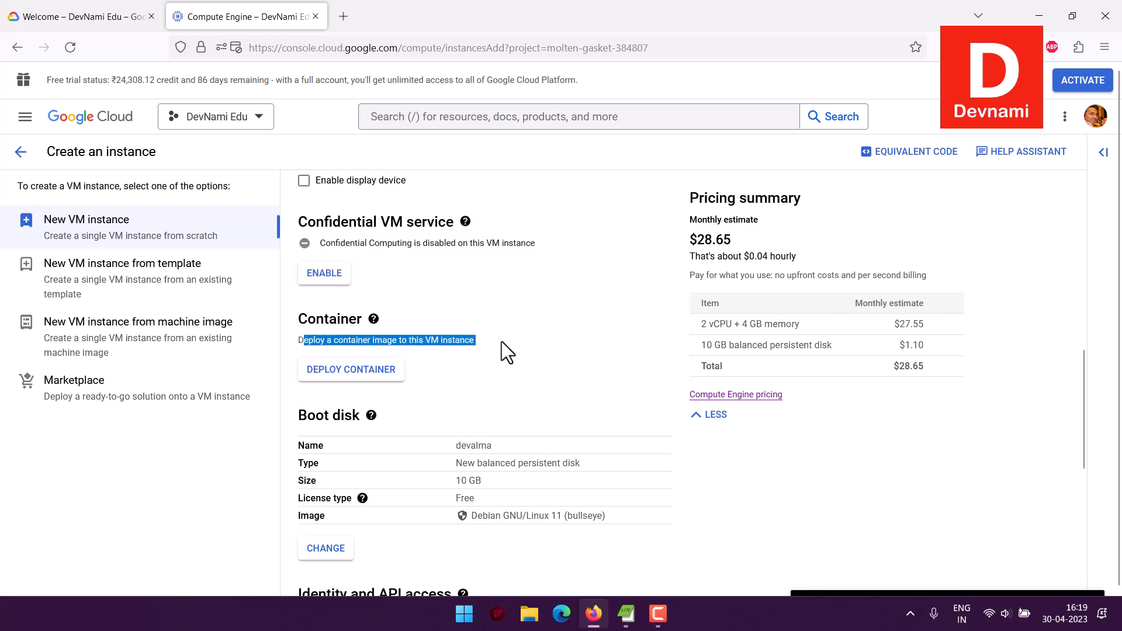
click(503, 338)
scroll(503, 338, up, 1)
scroll(503, 338, down, 3)
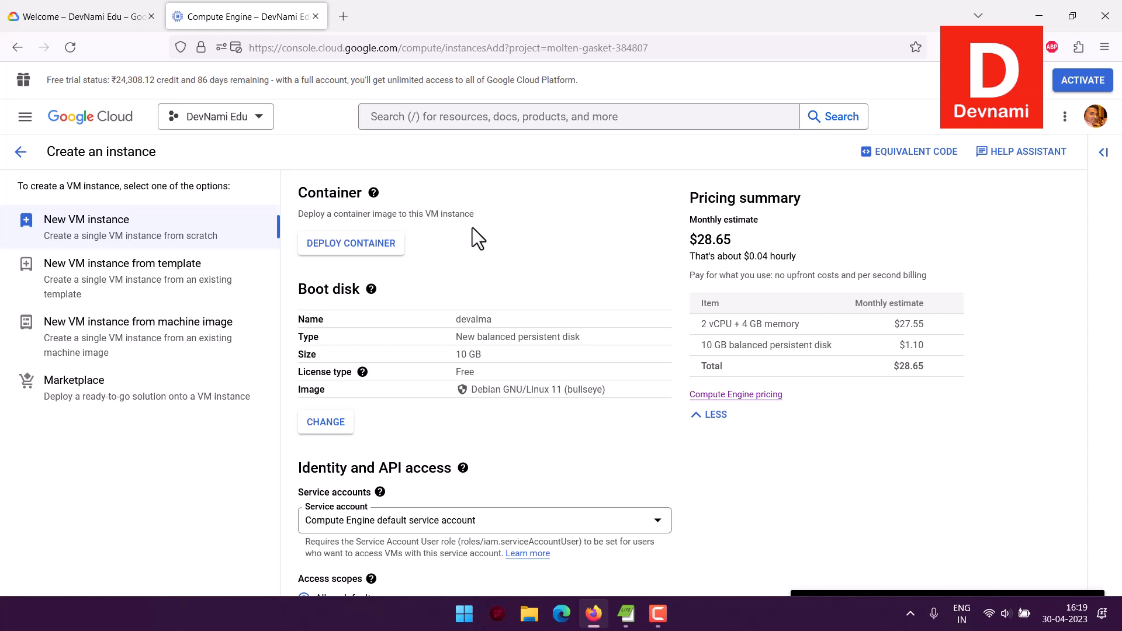
Open the boot disk settings for changing, look through the public operating systems and search them for "alma".
click(346, 426)
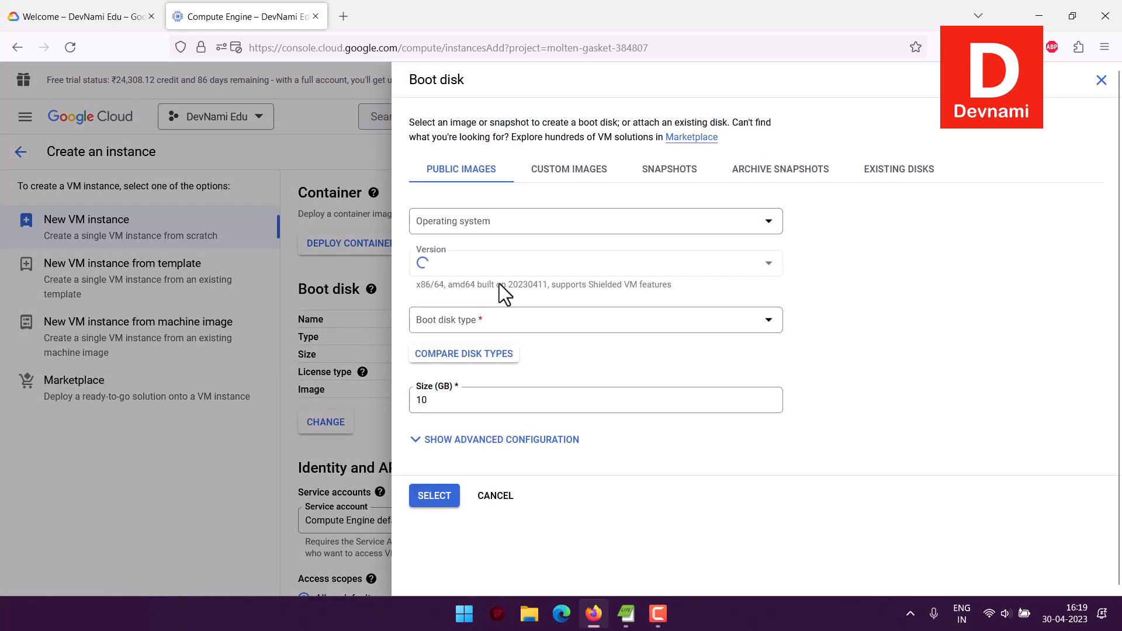
click(439, 222)
scroll(537, 310, down, 5)
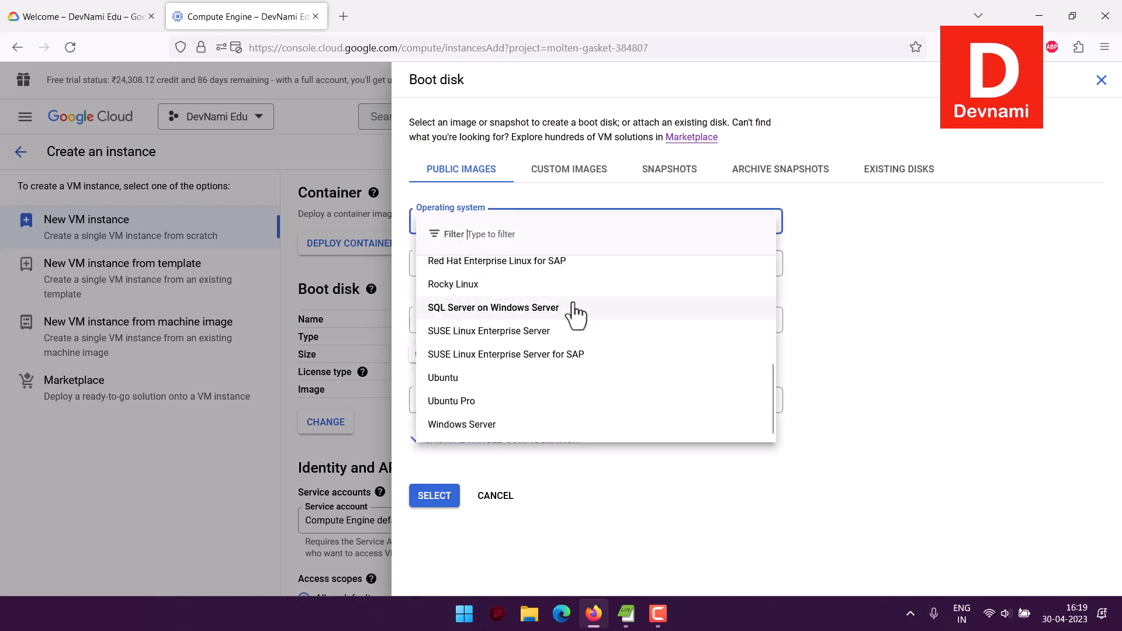
scroll(576, 315, up, 2)
scroll(575, 315, up, 3)
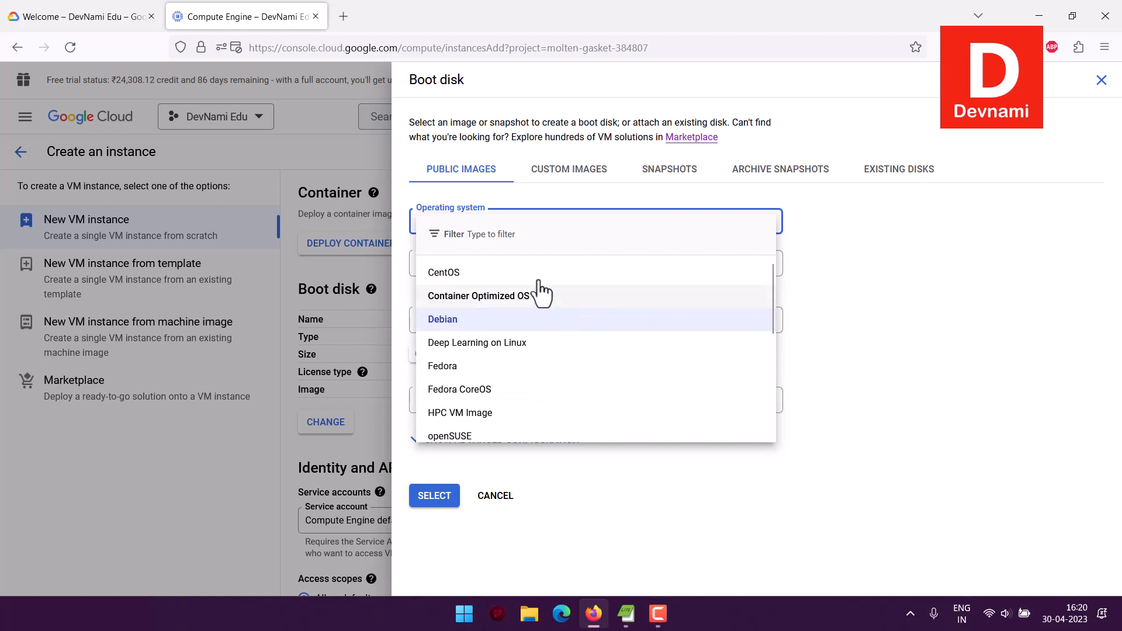
text(alma)
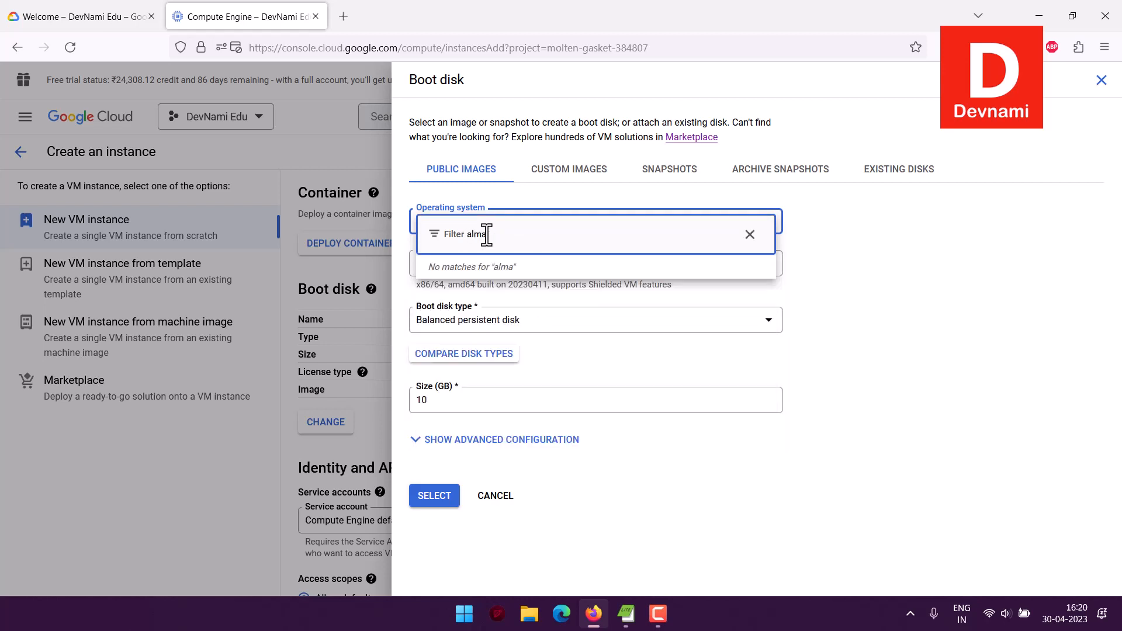
key(BackSpace)
key(BackSpace)
key(BackSpace)
key(BackSpace)
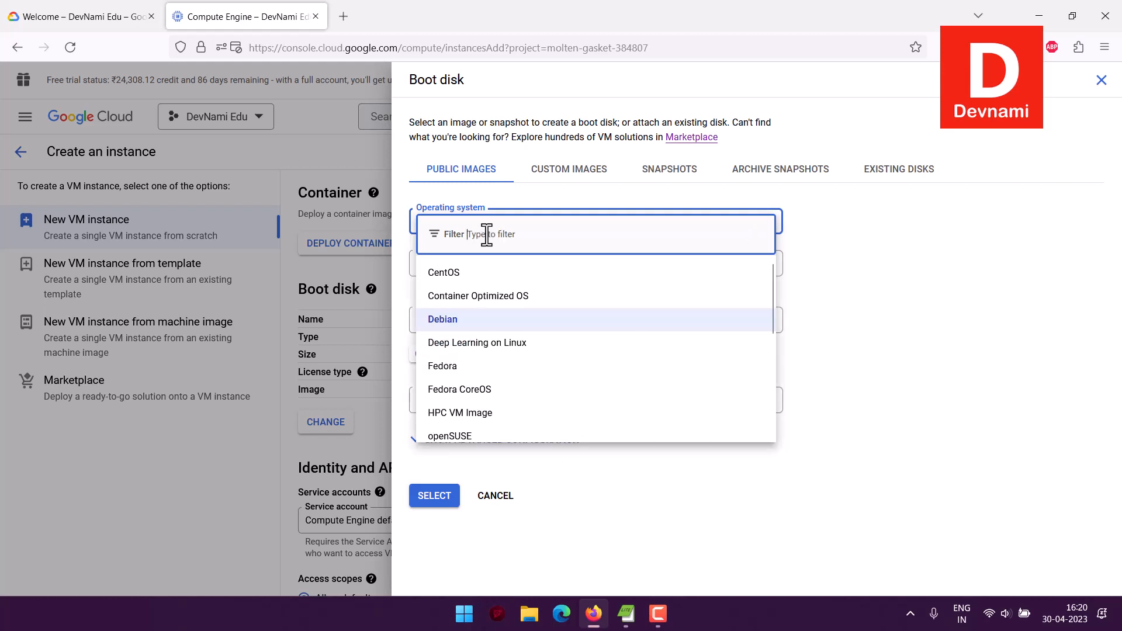
click(854, 281)
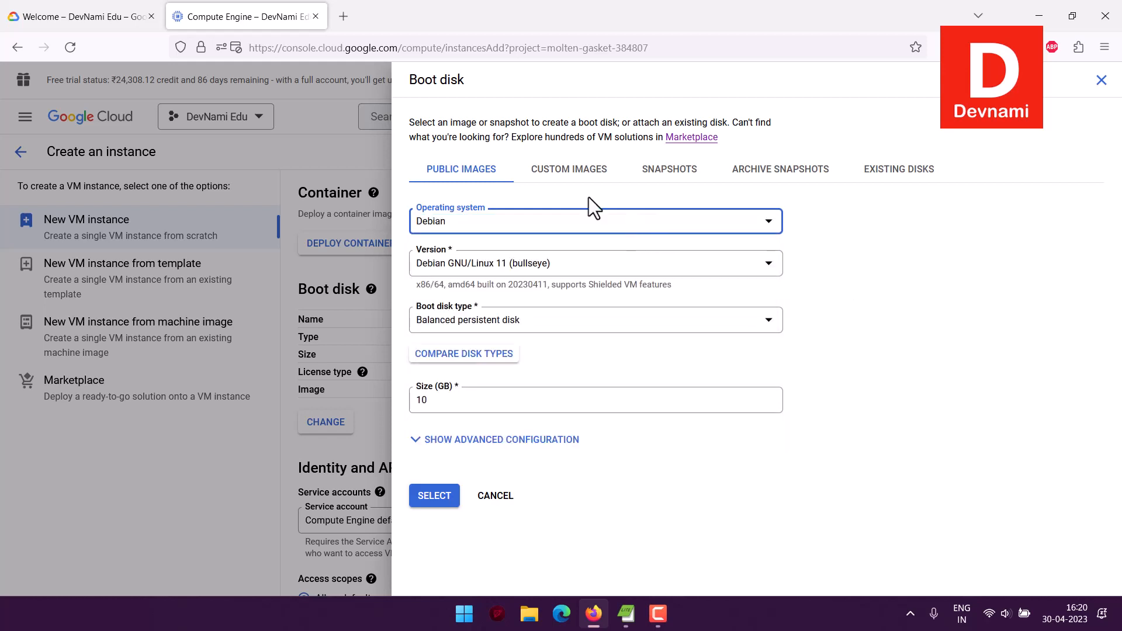
Check the custom images offered for the boot disk and return to the public images.
click(607, 174)
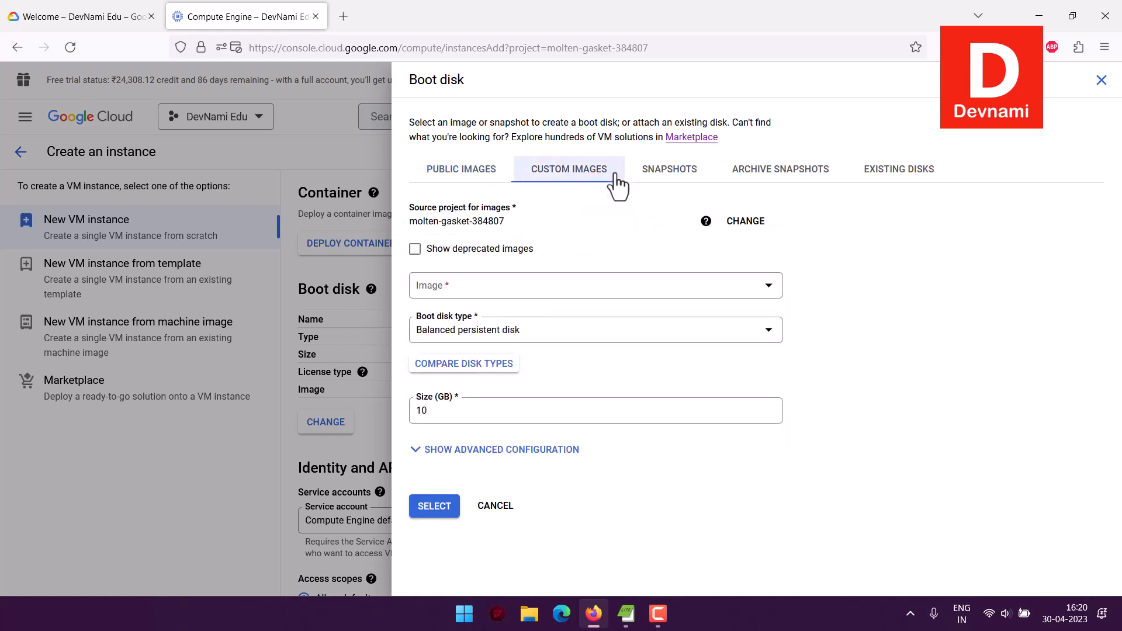
click(555, 280)
click(574, 245)
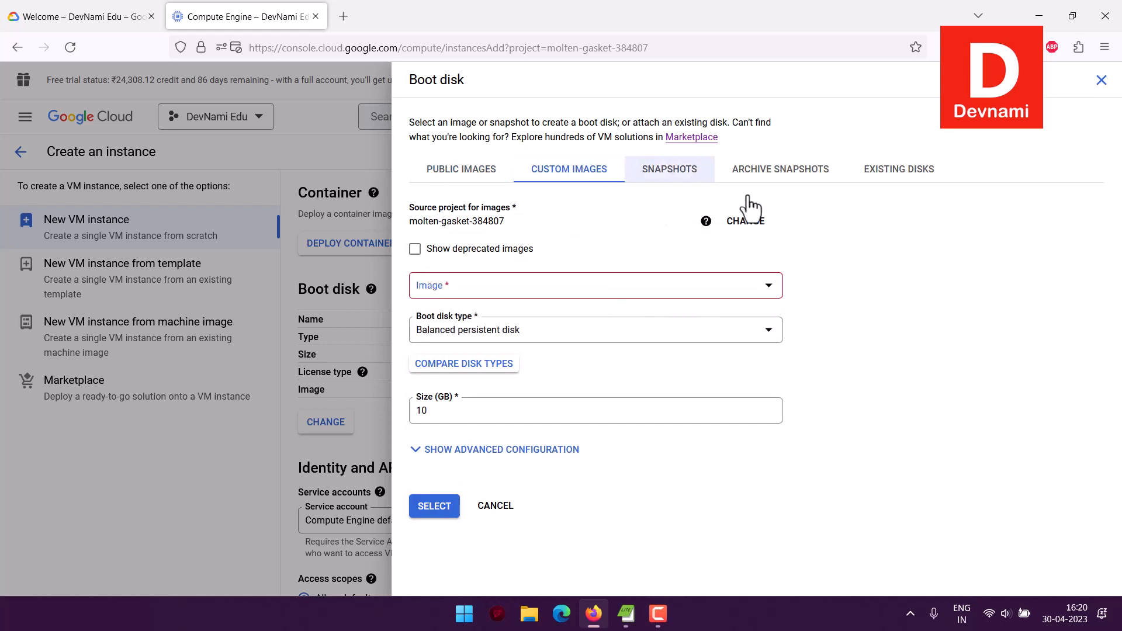
click(704, 174)
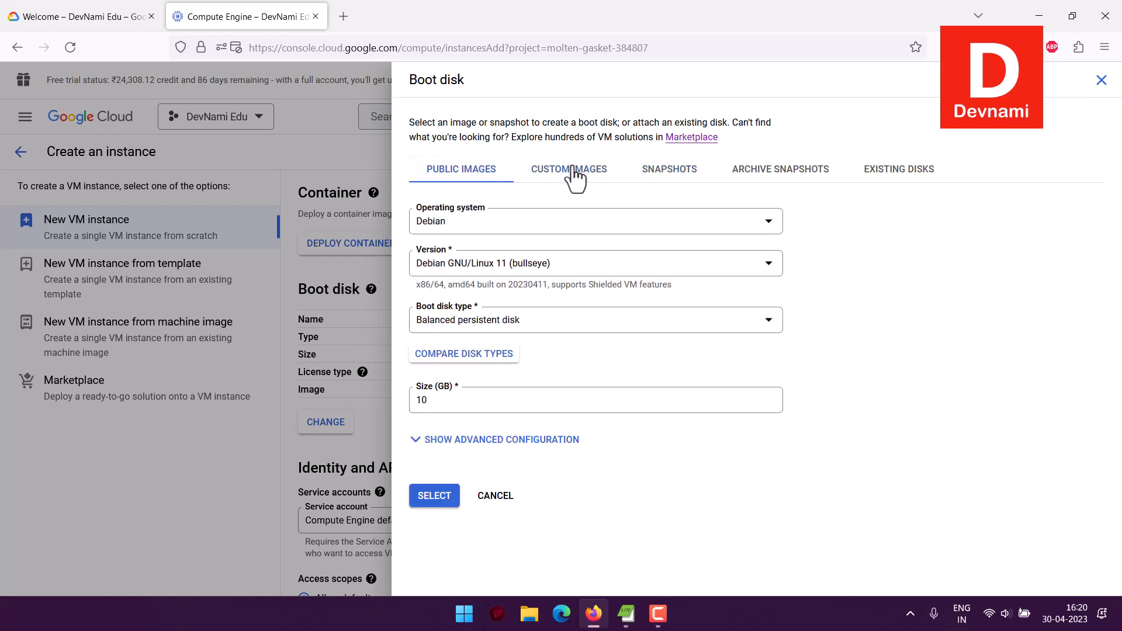
Look through the full list of public operating systems for the boot disk again and leave the selection as is.
click(543, 229)
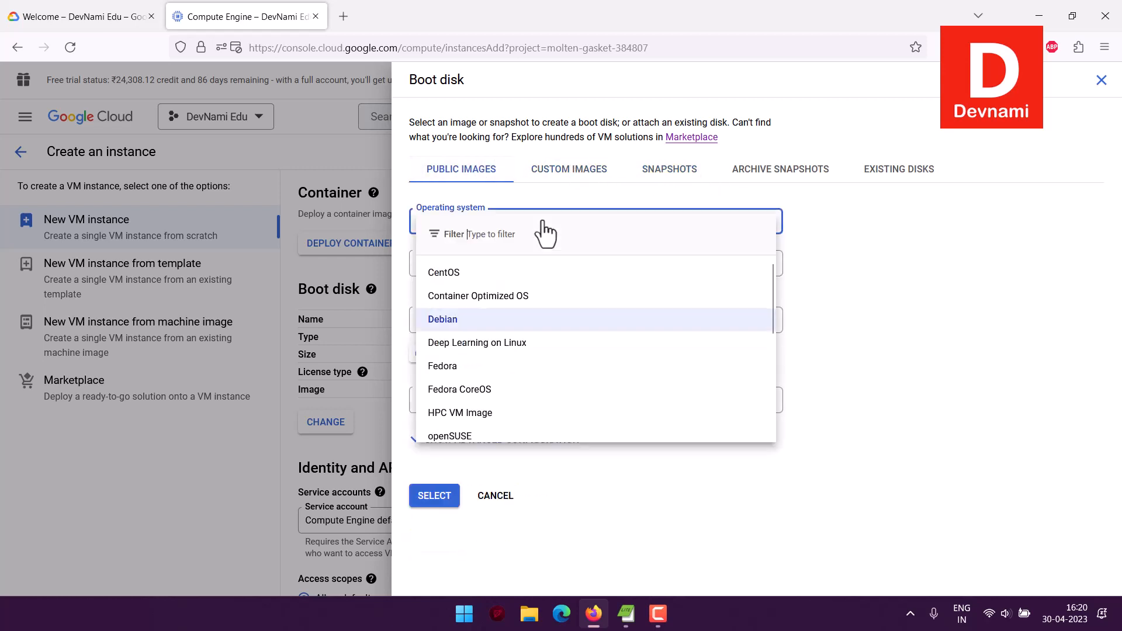
scroll(729, 288, down, 5)
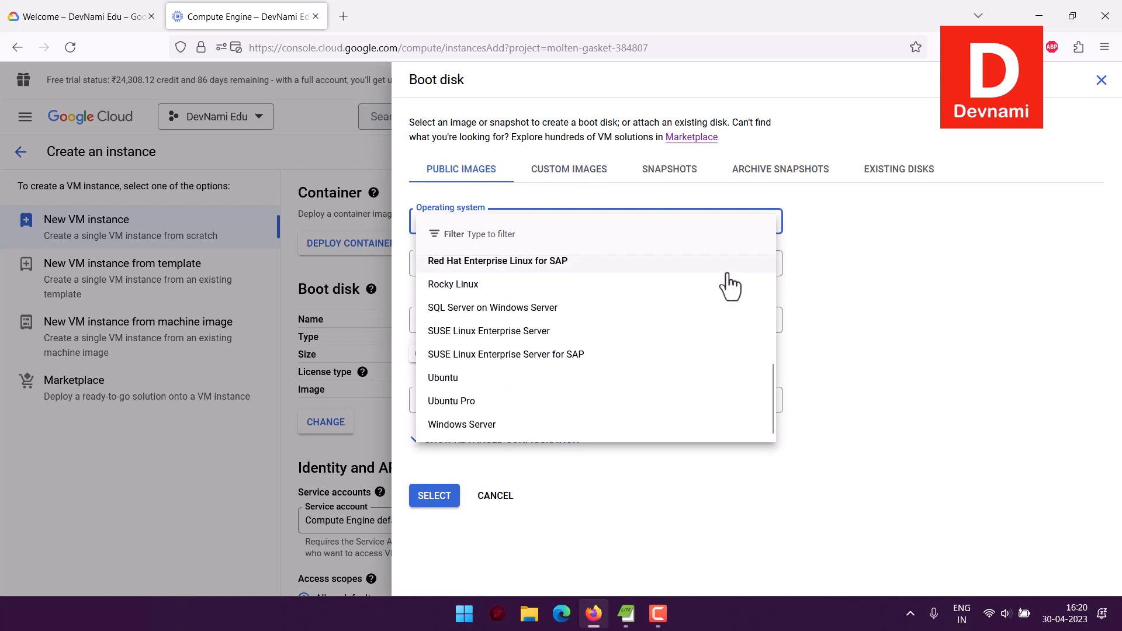
scroll(769, 370, up, 1)
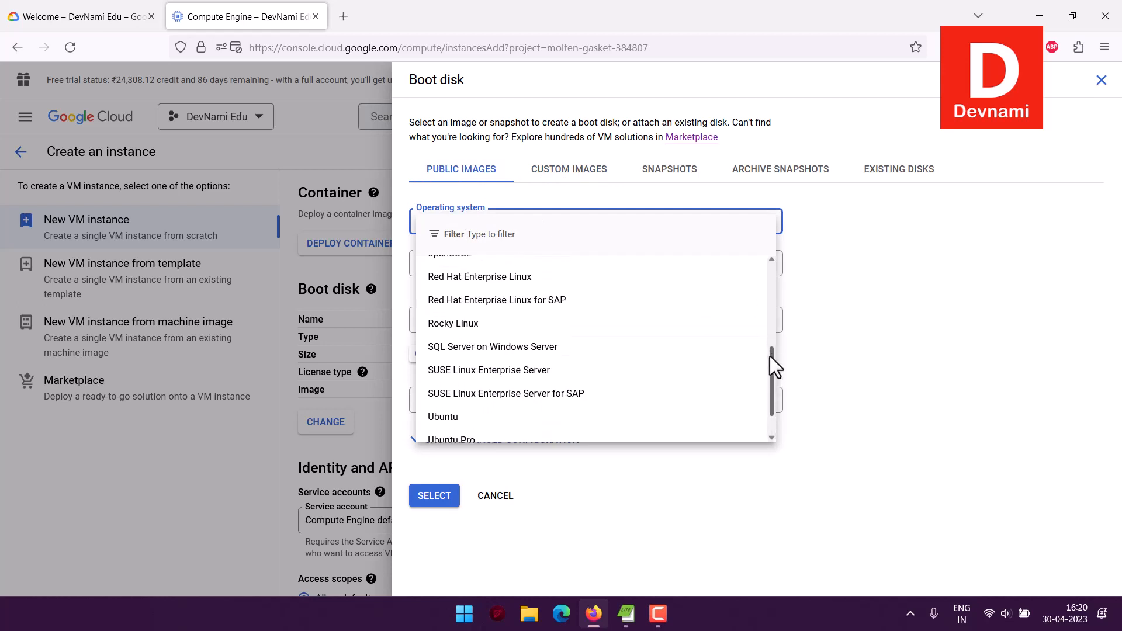
drag(769, 356, 759, 336)
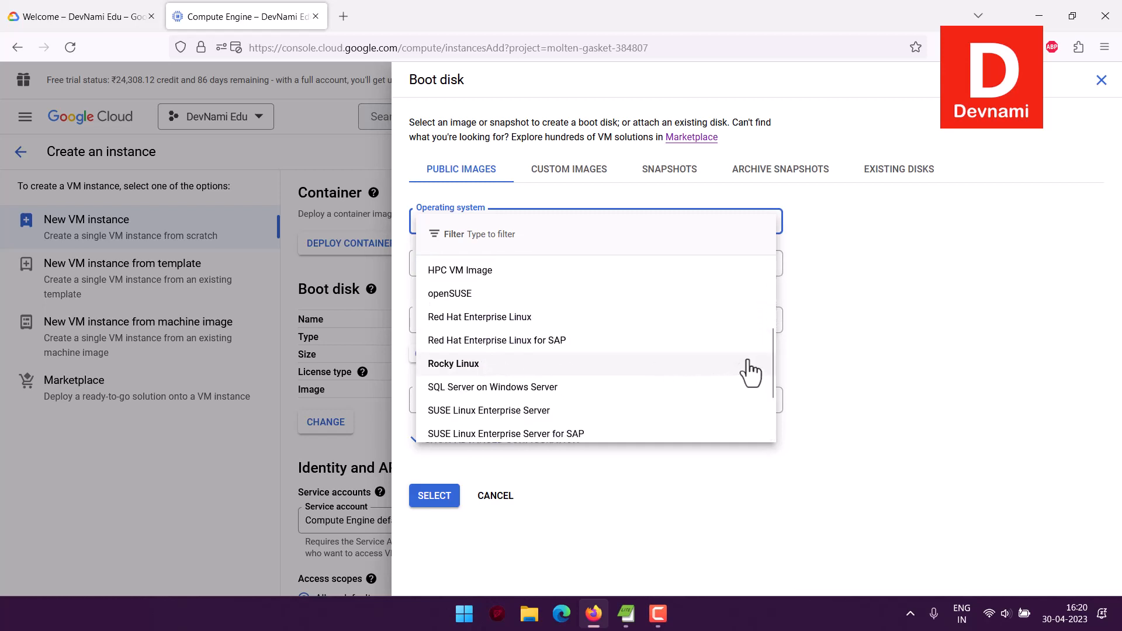
drag(771, 349, 765, 396)
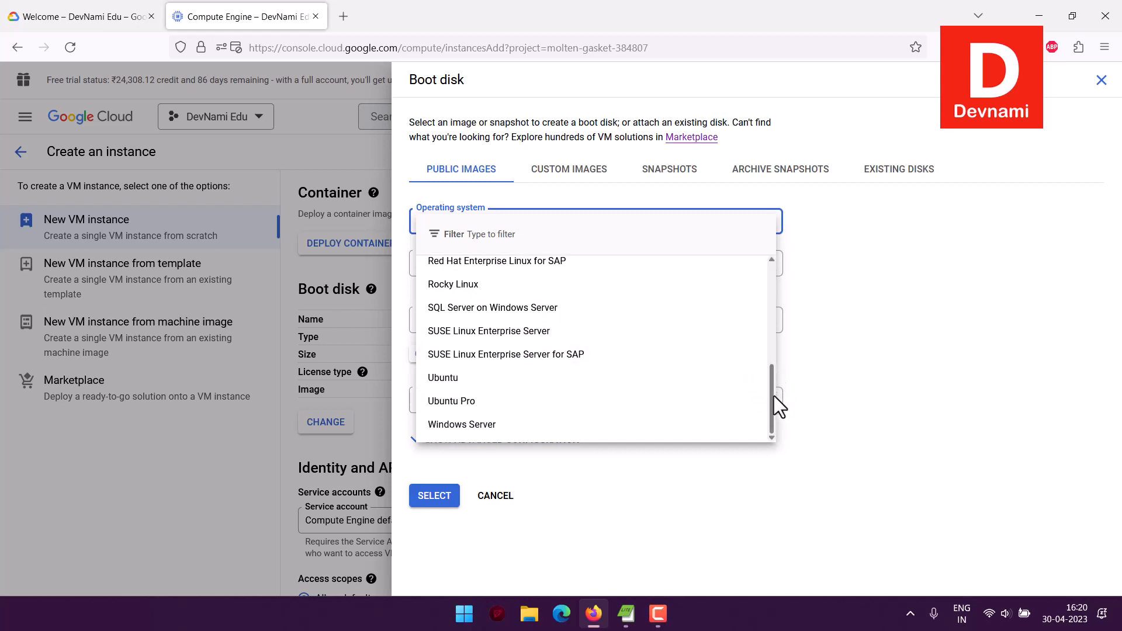
drag(774, 395, 774, 222)
click(836, 229)
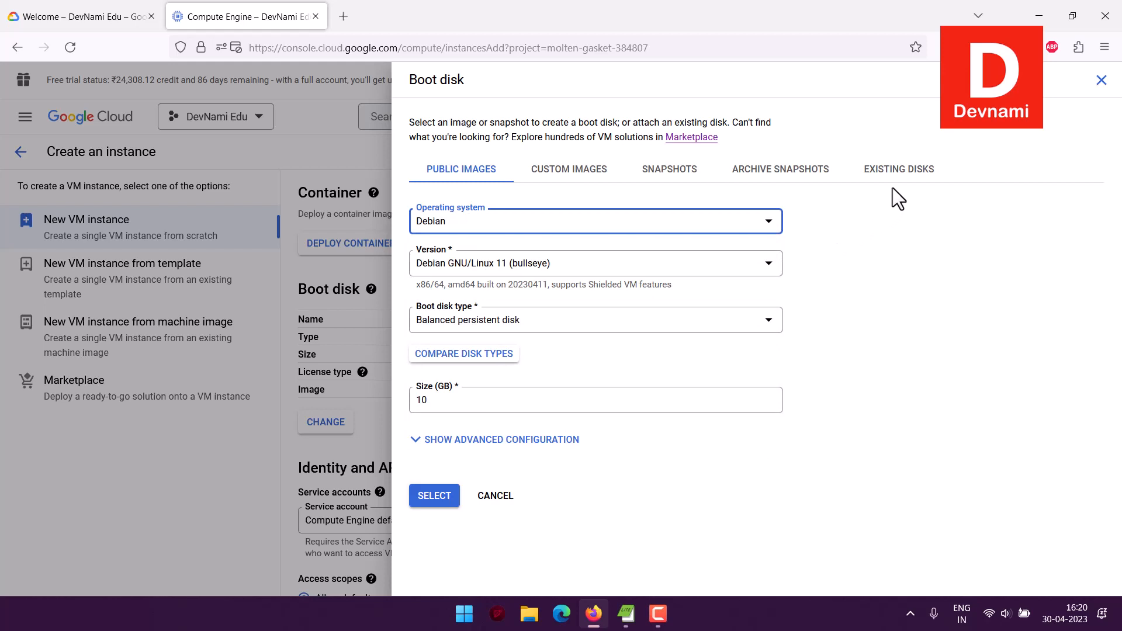
Check the existing disks, archive snapshots and snapshots as boot disk sources, and cancel the boot disk change.
click(936, 185)
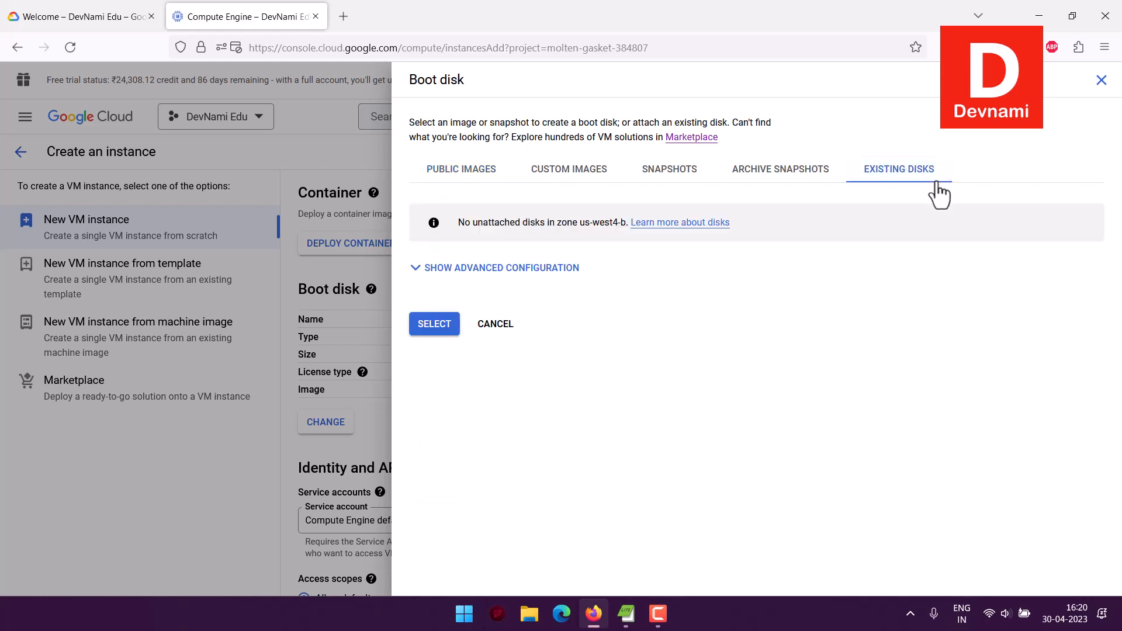
click(814, 183)
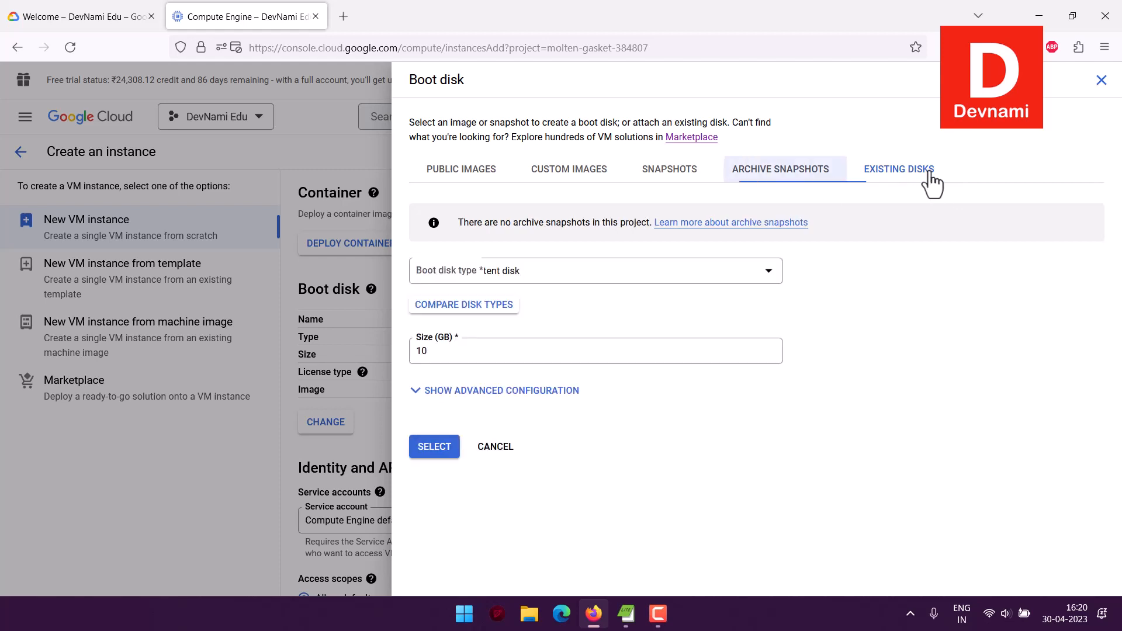
click(699, 175)
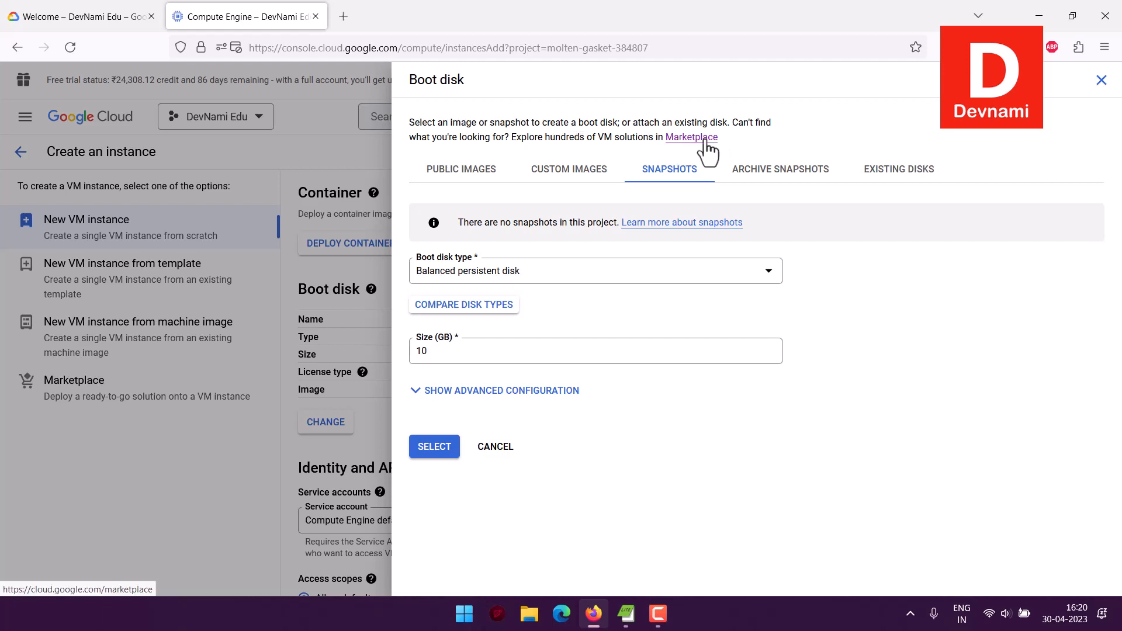
click(496, 448)
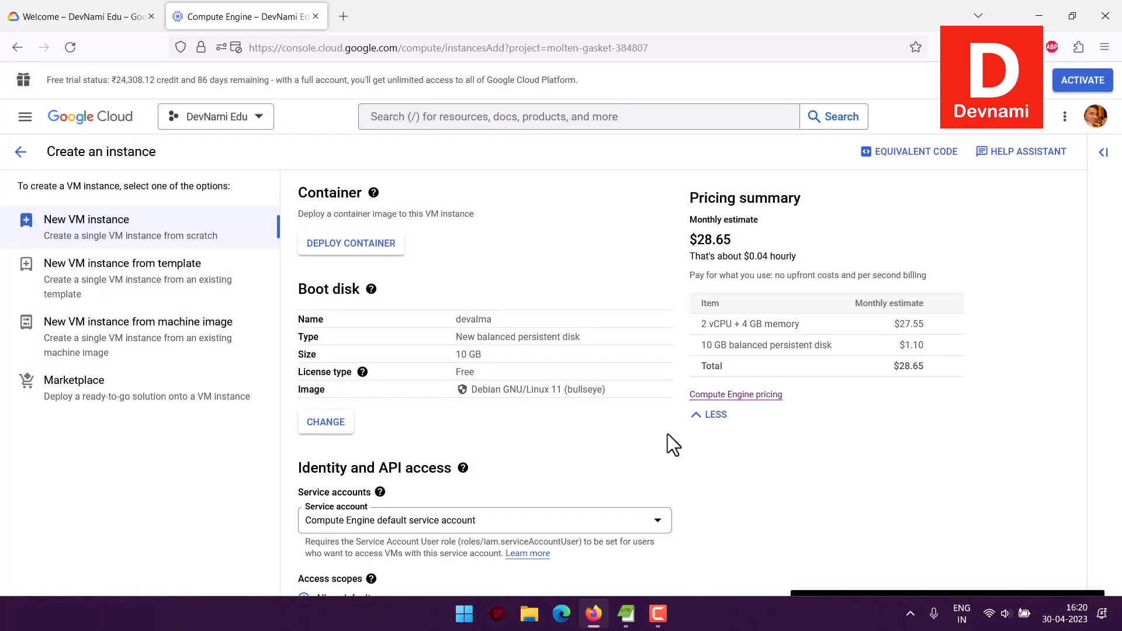
Search the Marketplace virtual machines for almalinux 9 and open the AlmaLinux 9 product details.
click(7, 402)
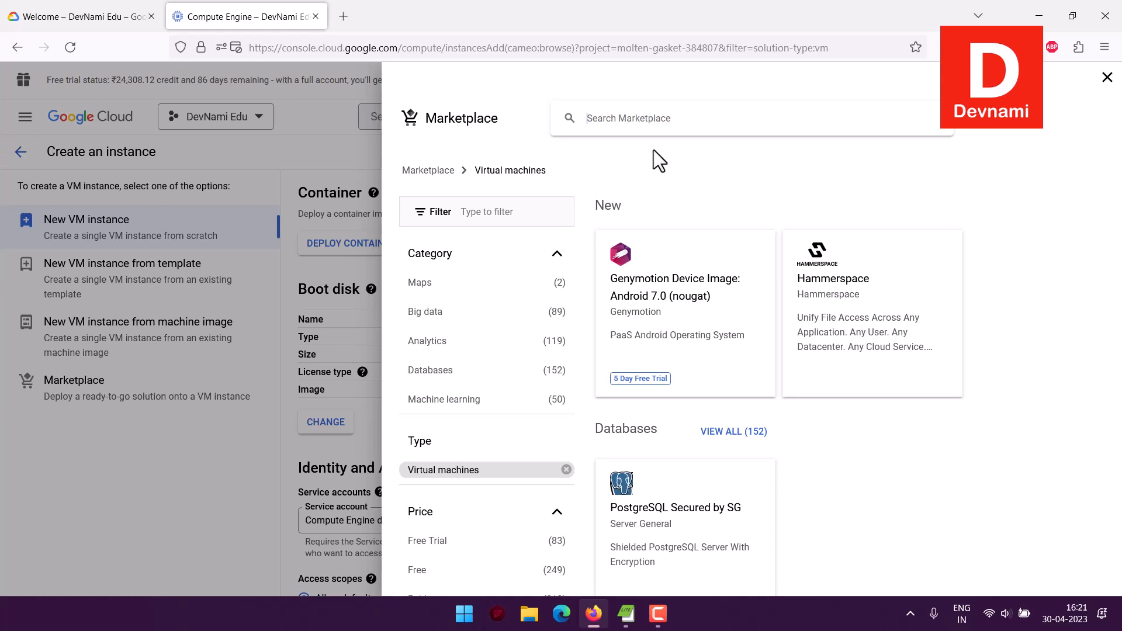
click(665, 121)
text(alma)
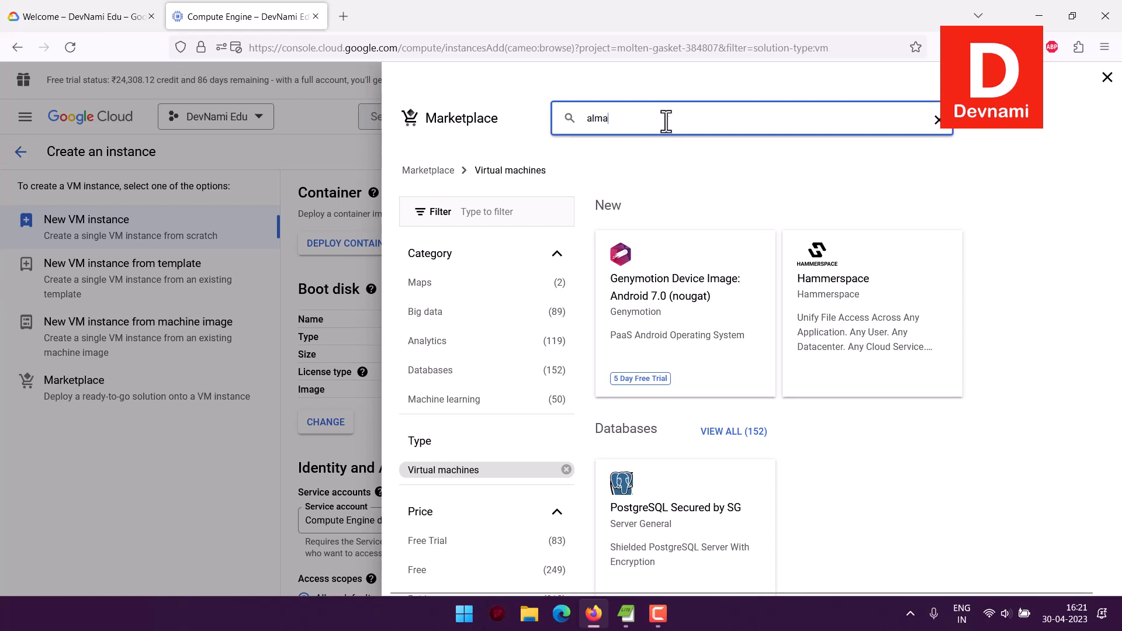
text(linux)
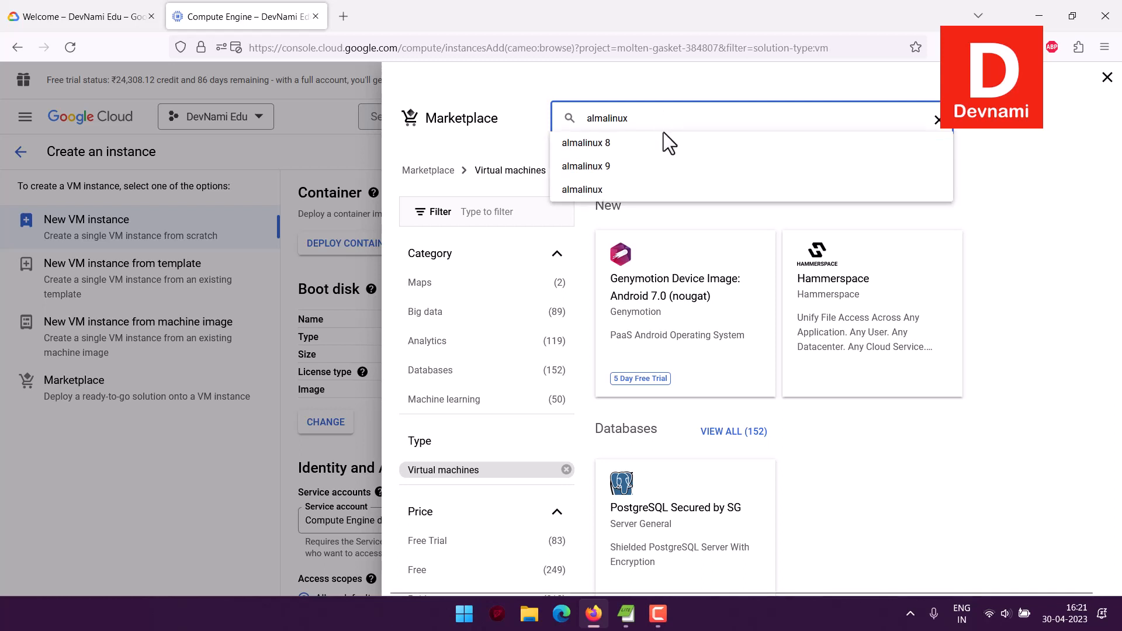
click(801, 169)
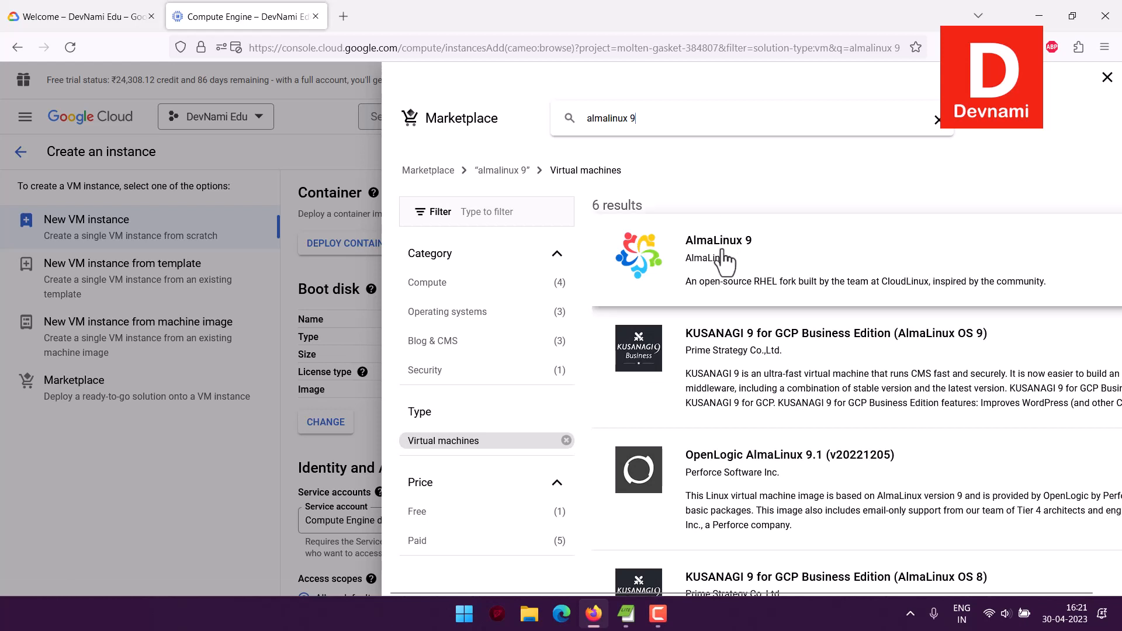
click(725, 260)
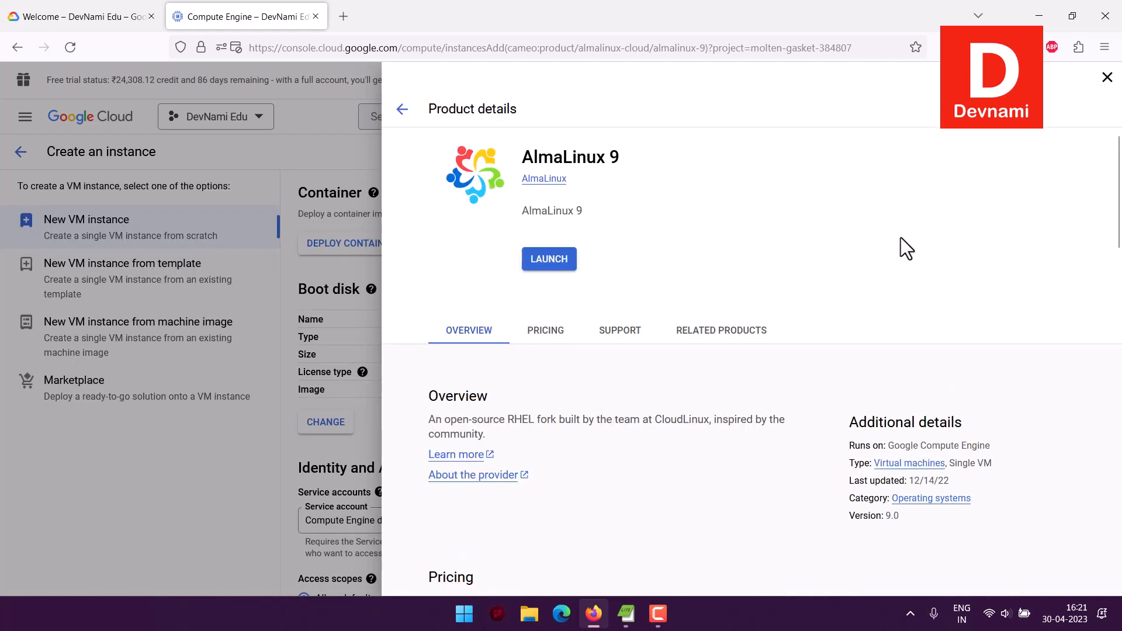
Examine AlmaLinux 9's pricing, including the Compute Engine costs, usage fee, sustained use discount help and the estimate notes.
scroll(666, 266, down, 2)
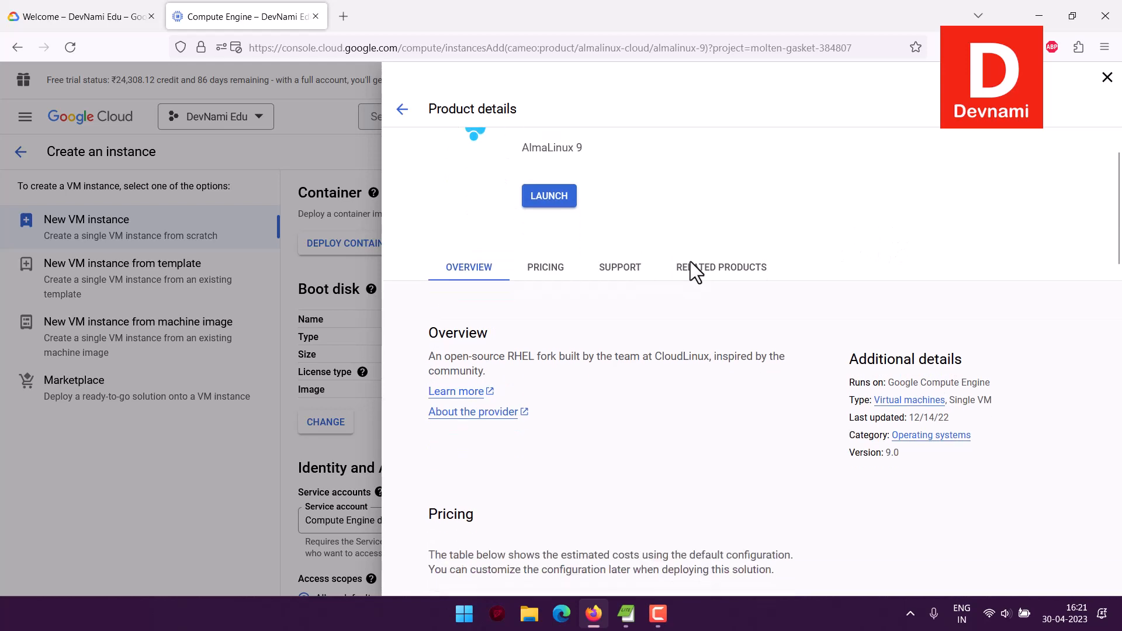
click(548, 272)
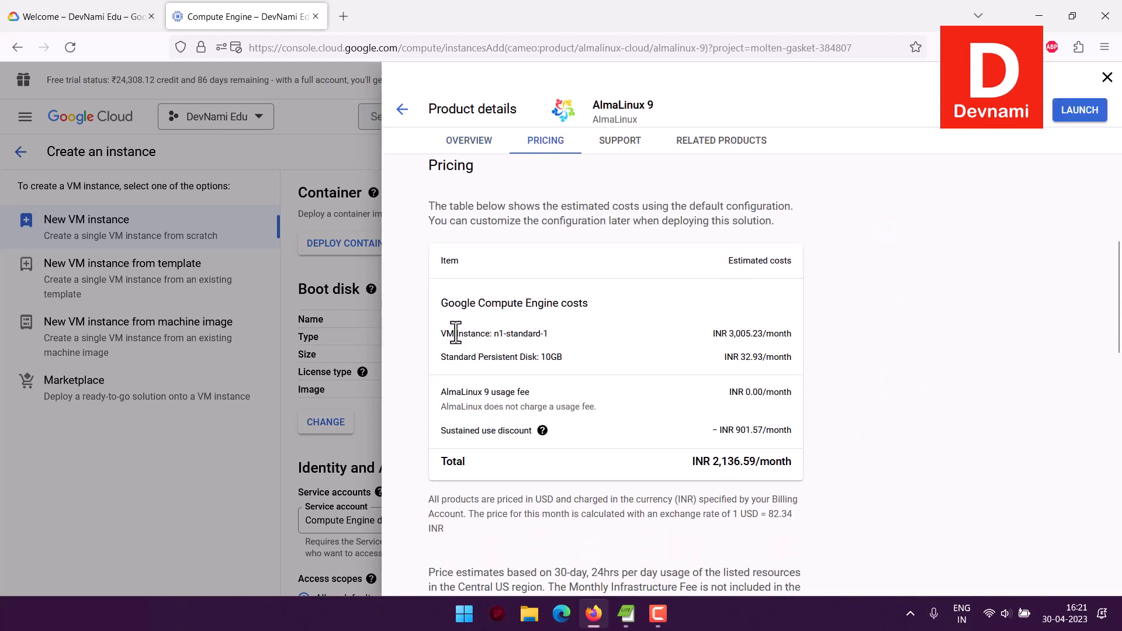
drag(441, 333, 787, 363)
click(786, 359)
drag(729, 390, 786, 428)
click(787, 427)
mouse_move(543, 431)
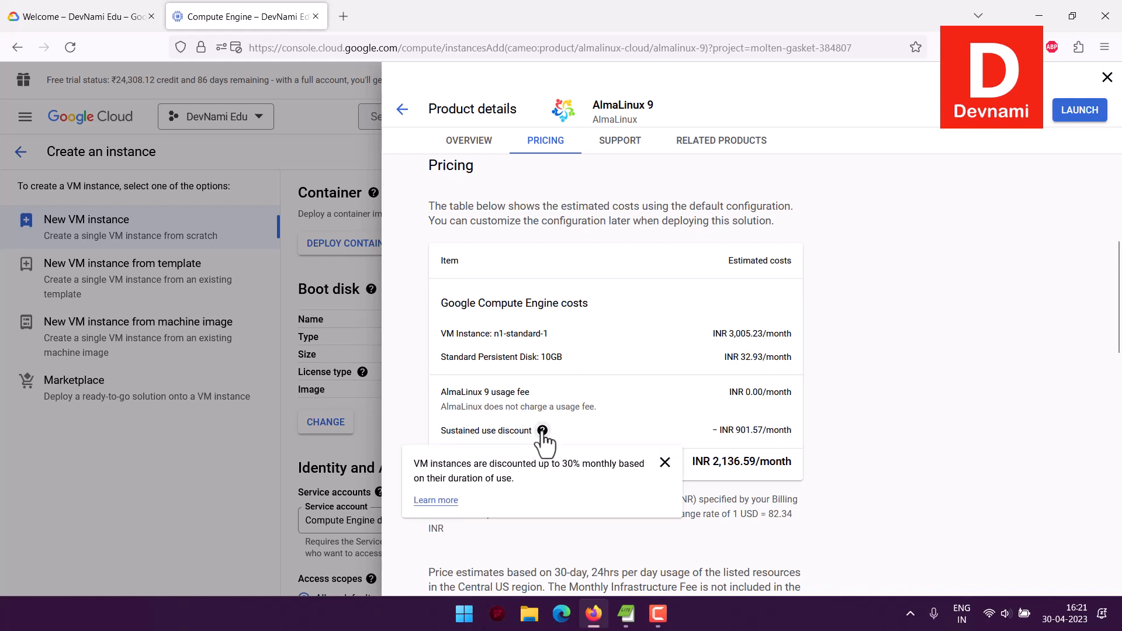
drag(793, 431, 710, 341)
click(710, 340)
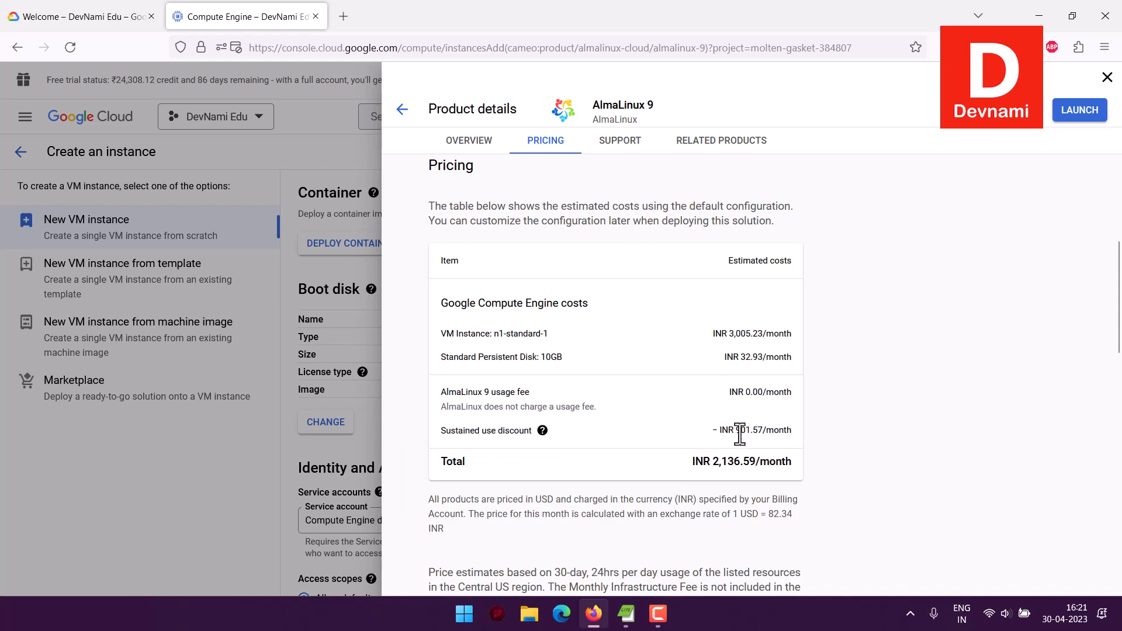
scroll(785, 419, down, 2)
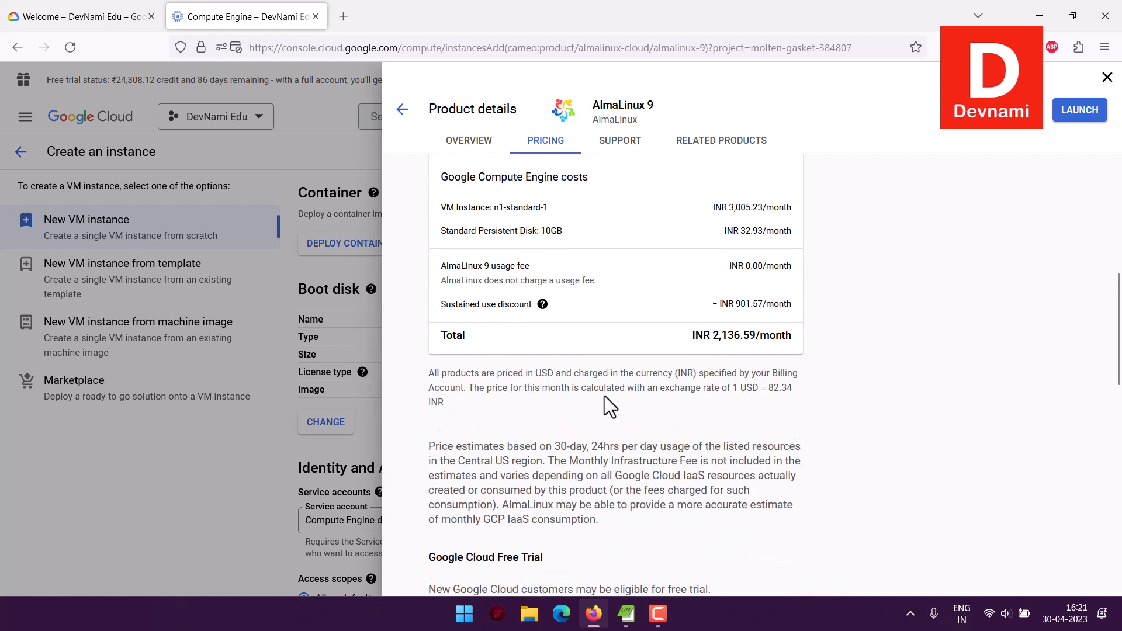
drag(583, 375, 636, 373)
click(718, 380)
scroll(739, 391, down, 2)
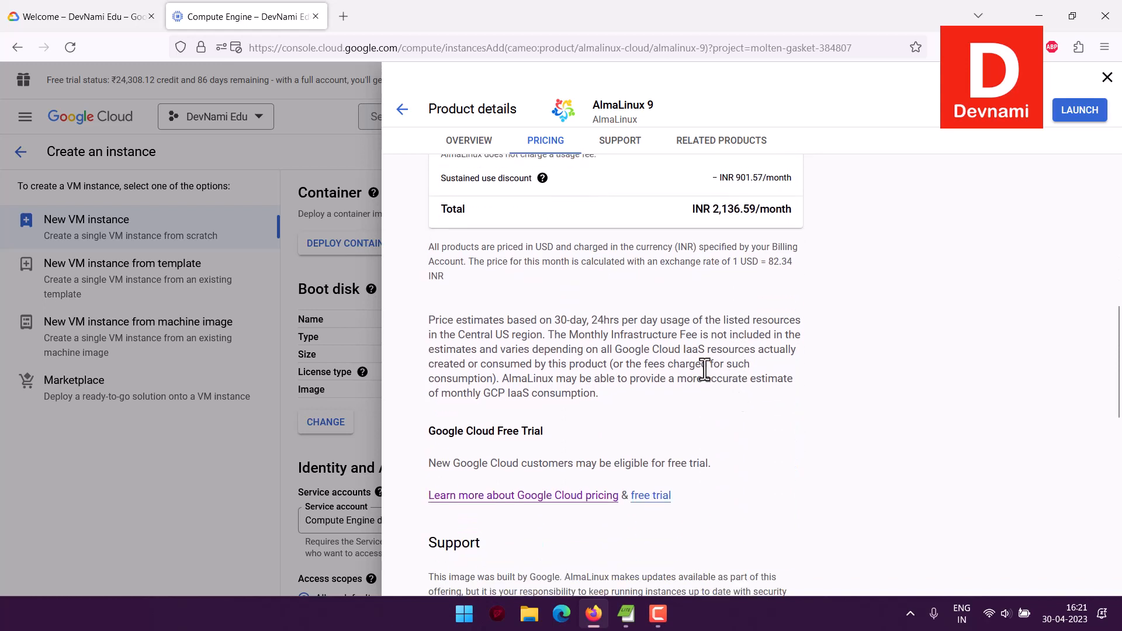
Launch AlmaLinux 9 from its product details and close the details to reach the instance configuration.
scroll(528, 263, up, 10)
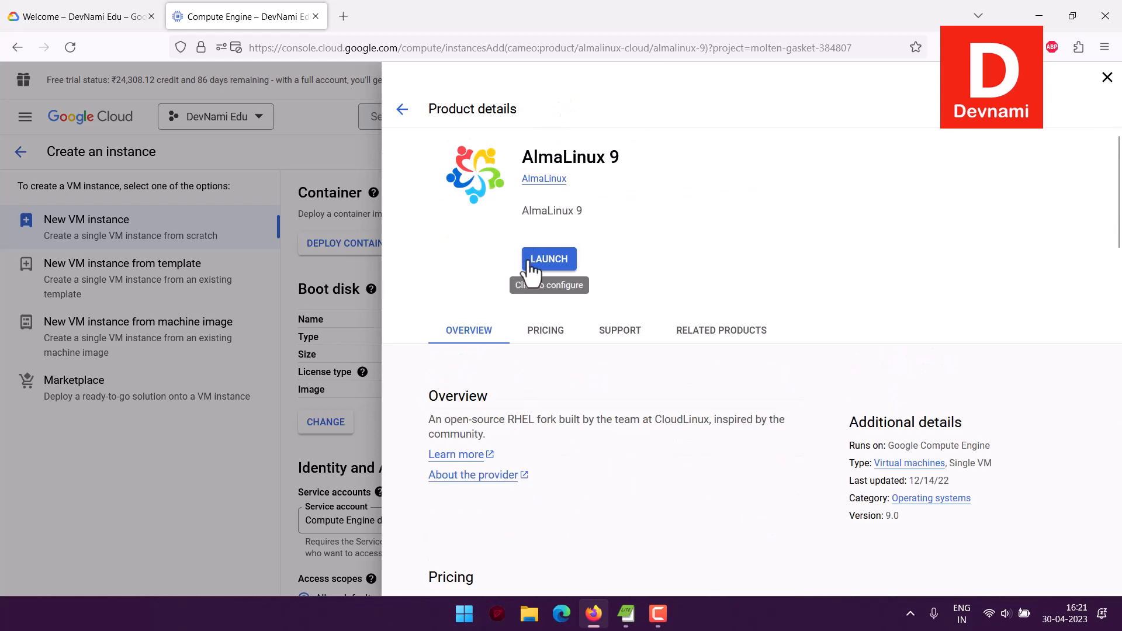
click(533, 264)
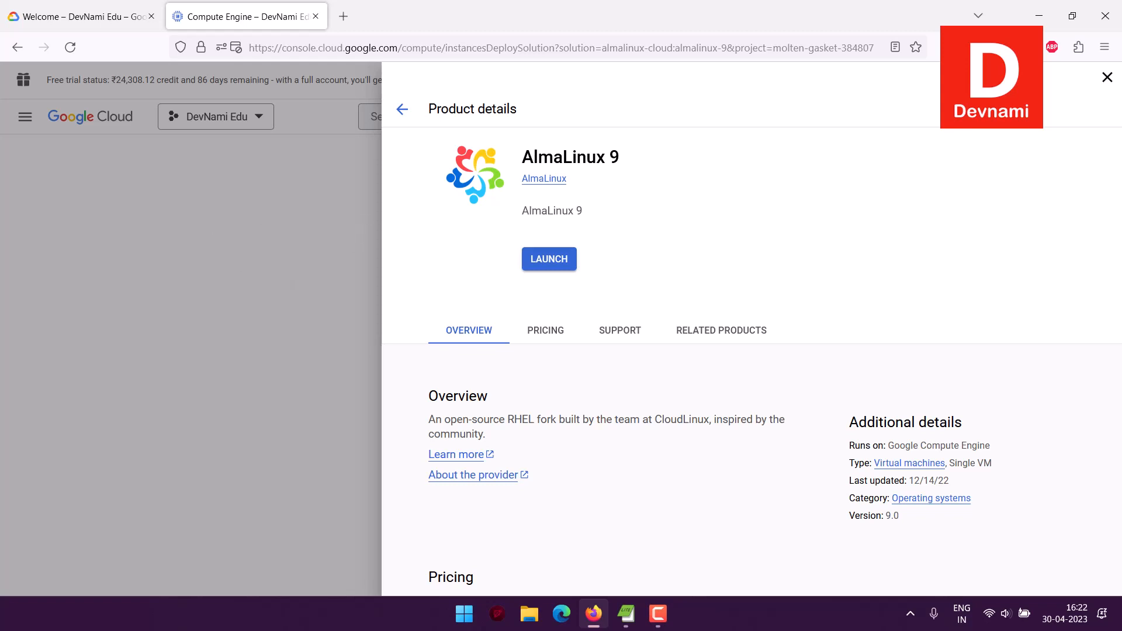
click(1106, 77)
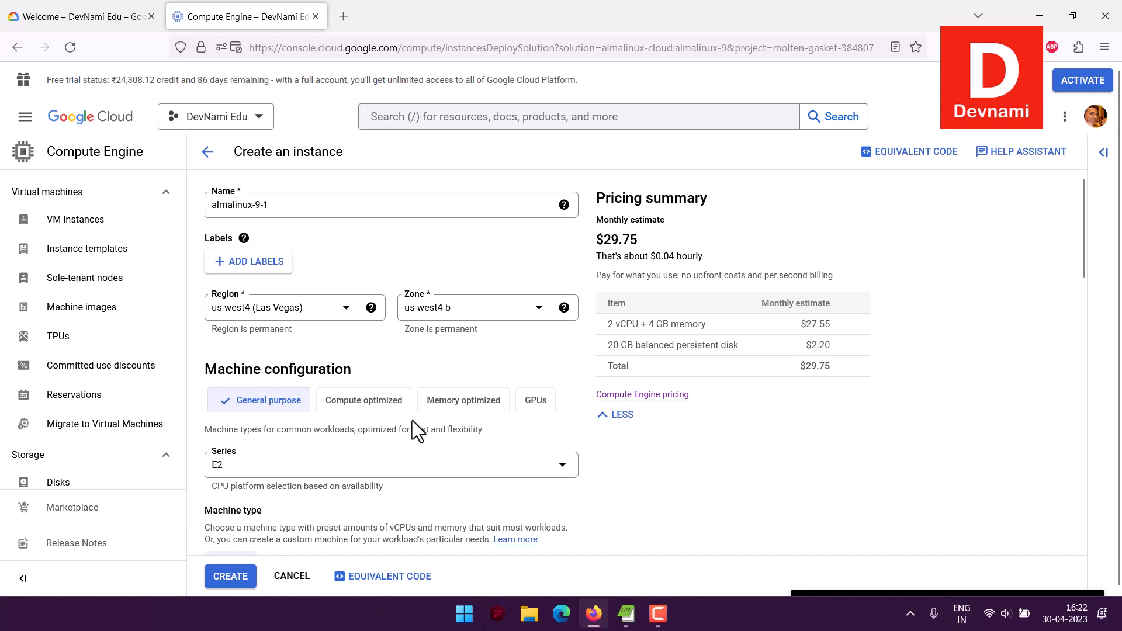
Review the AlmaLinux instance's monthly estimate, machine configuration, boot disk, and identity and API access settings.
scroll(412, 419, down, 1)
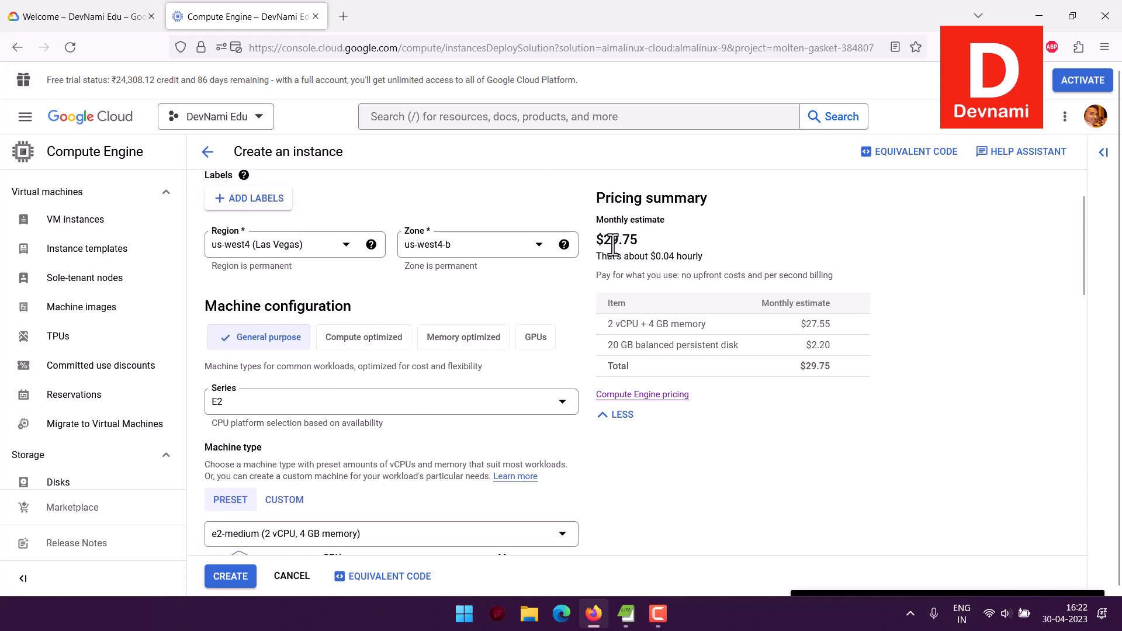
drag(611, 242, 722, 256)
click(662, 241)
click(726, 254)
scroll(729, 248, down, 5)
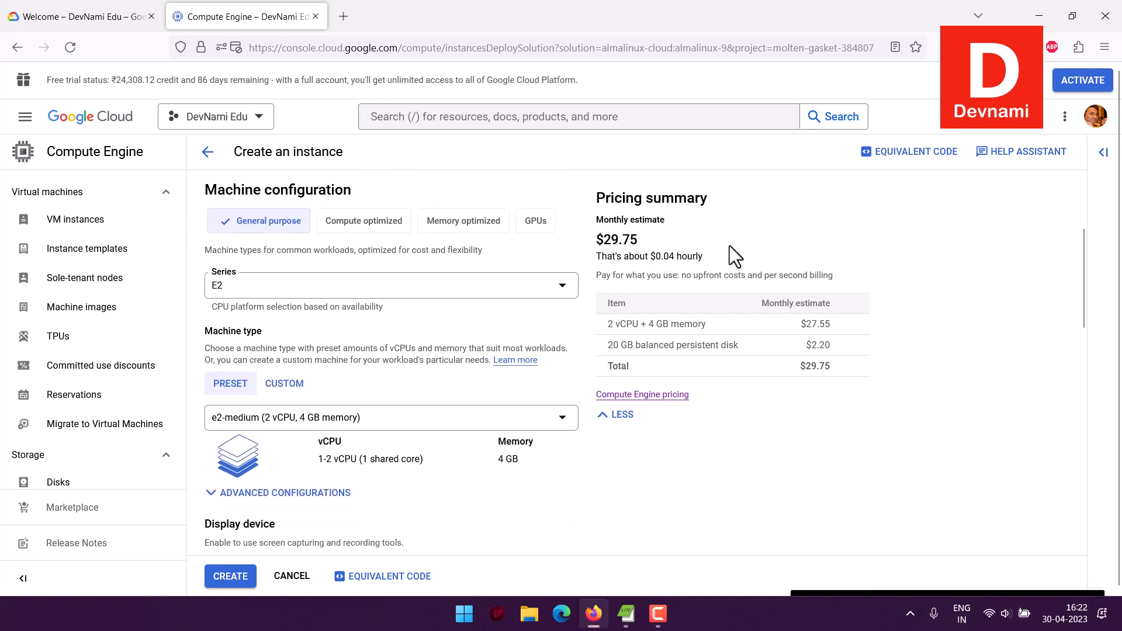
scroll(729, 246, down, 3)
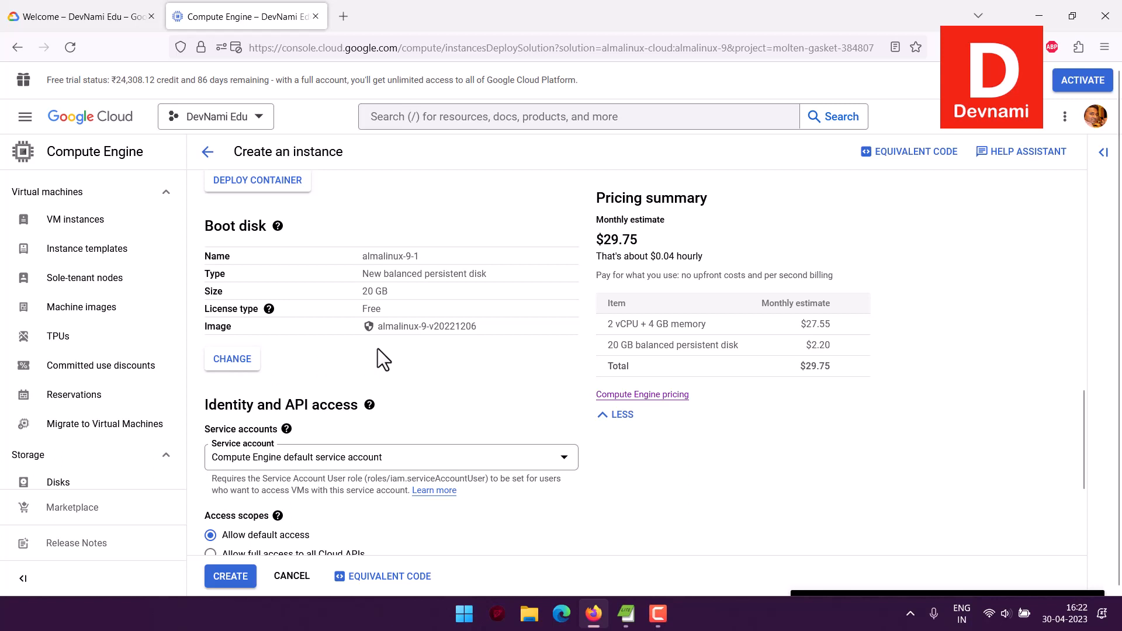
scroll(378, 345, down, 2)
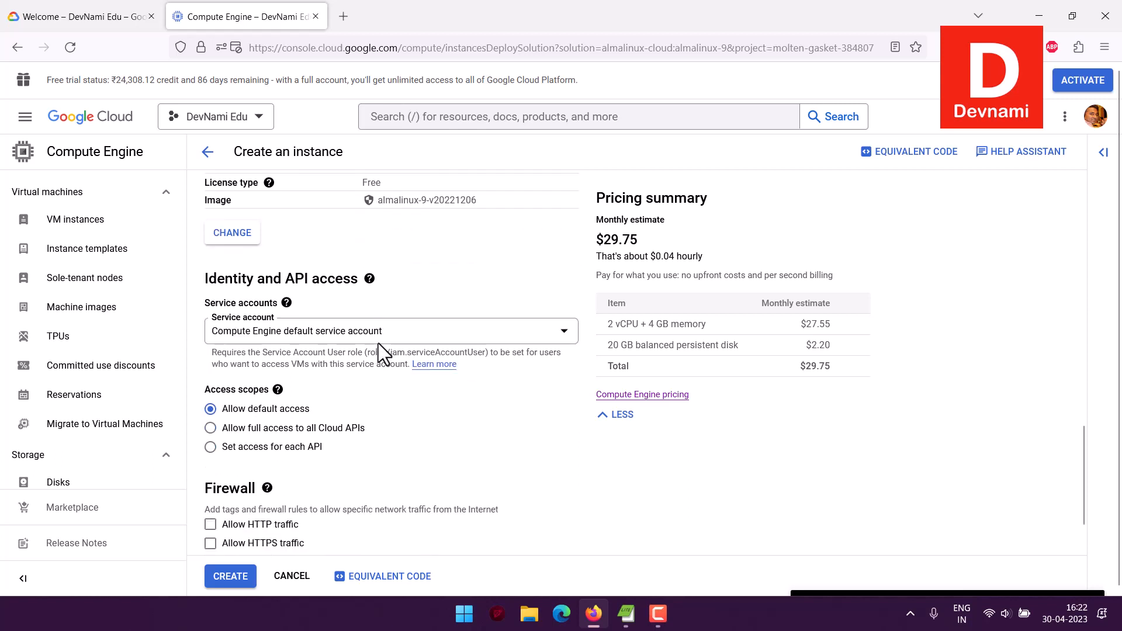
drag(233, 279, 357, 283)
click(357, 283)
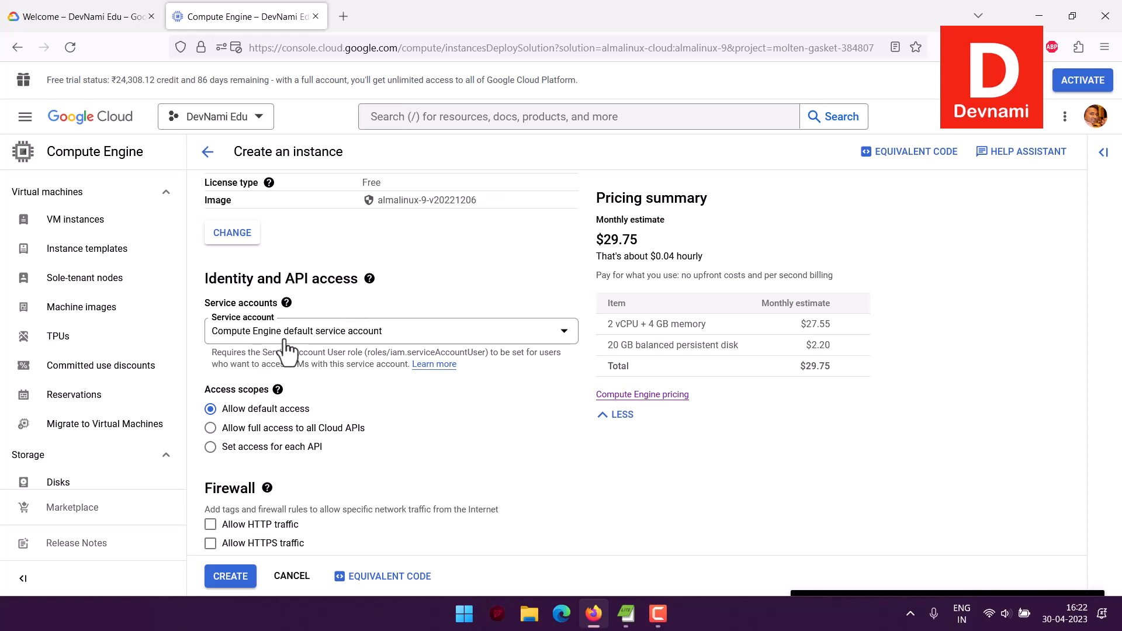
Allow both HTTP and HTTPS traffic through the instance's firewall.
scroll(285, 351, down, 2)
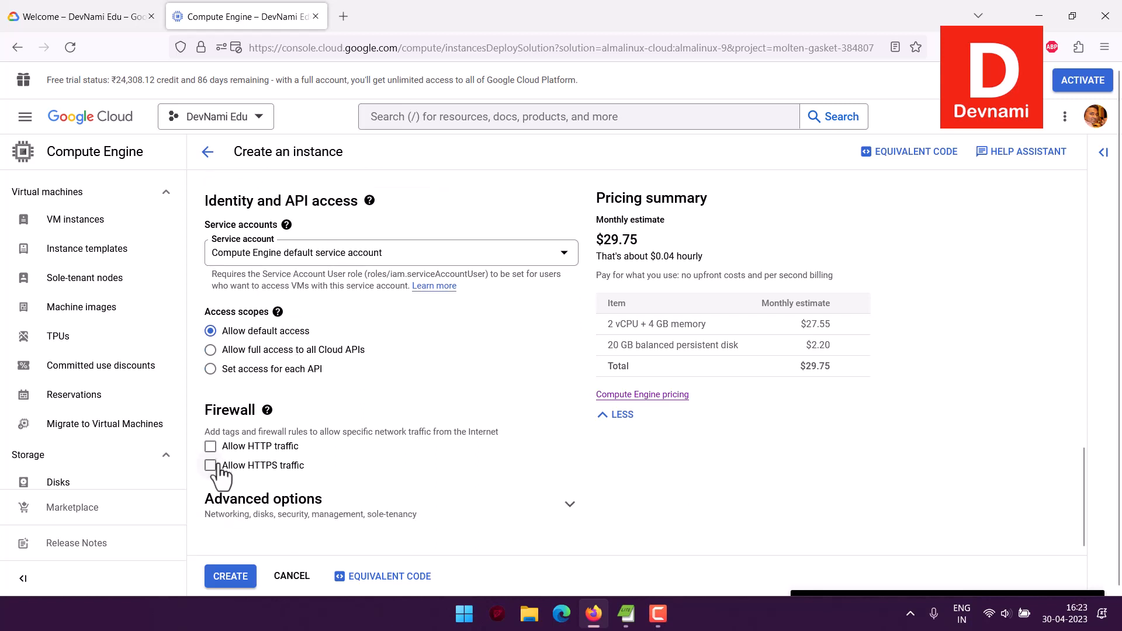
click(210, 447)
click(289, 465)
Expand the advanced options and examine the networking settings and the options for additional disks.
click(568, 501)
scroll(548, 380, down, 4)
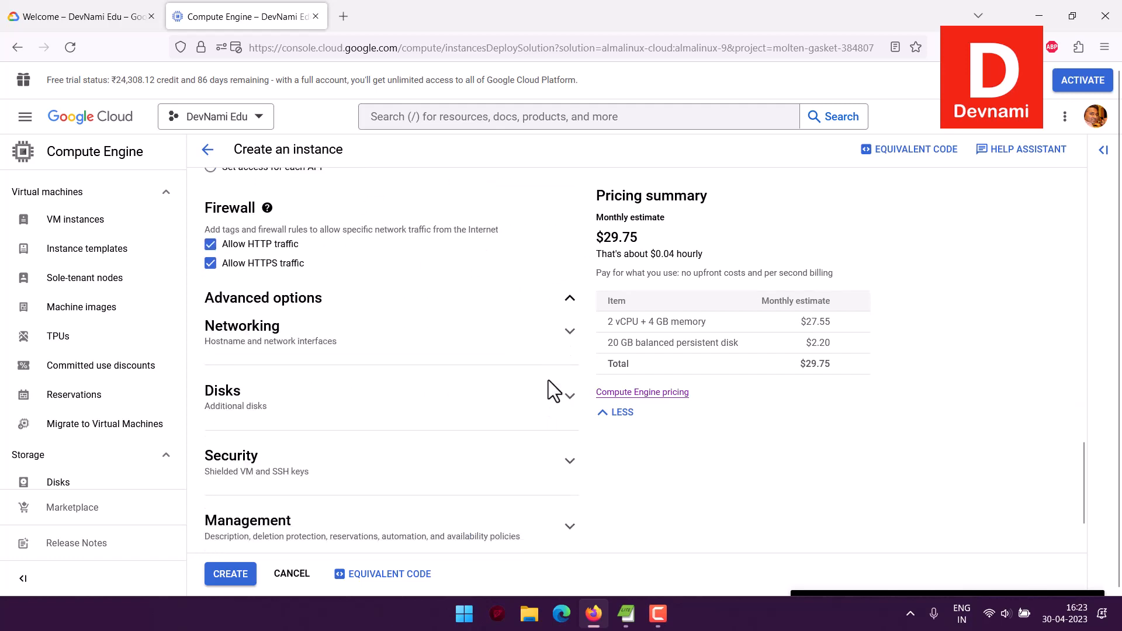
scroll(548, 380, down, 1)
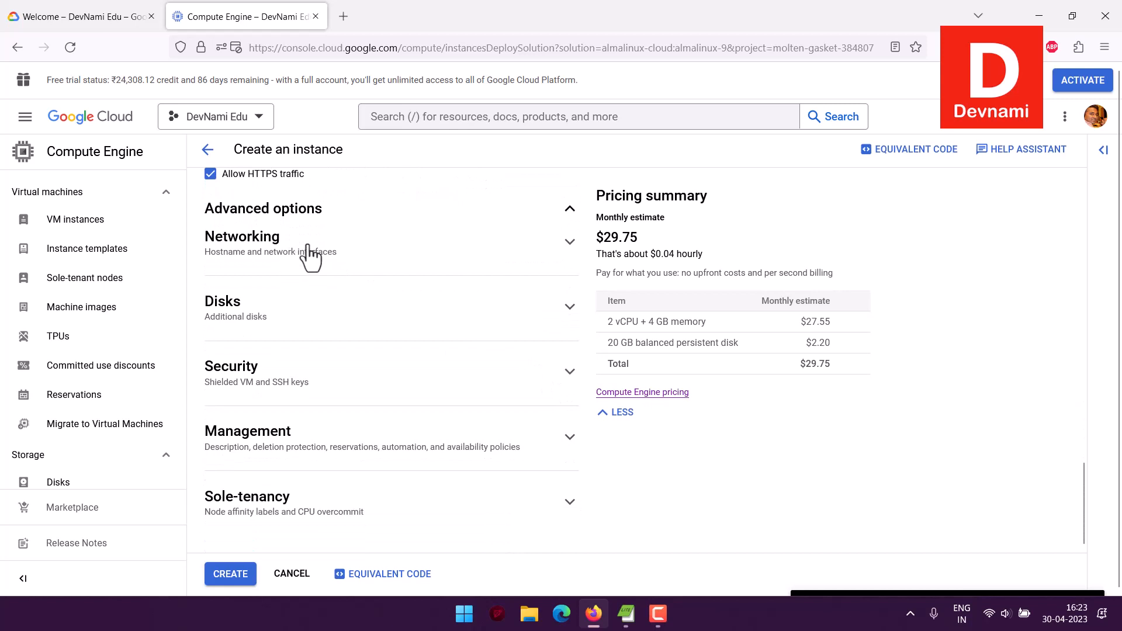
click(385, 253)
scroll(531, 299, down, 4)
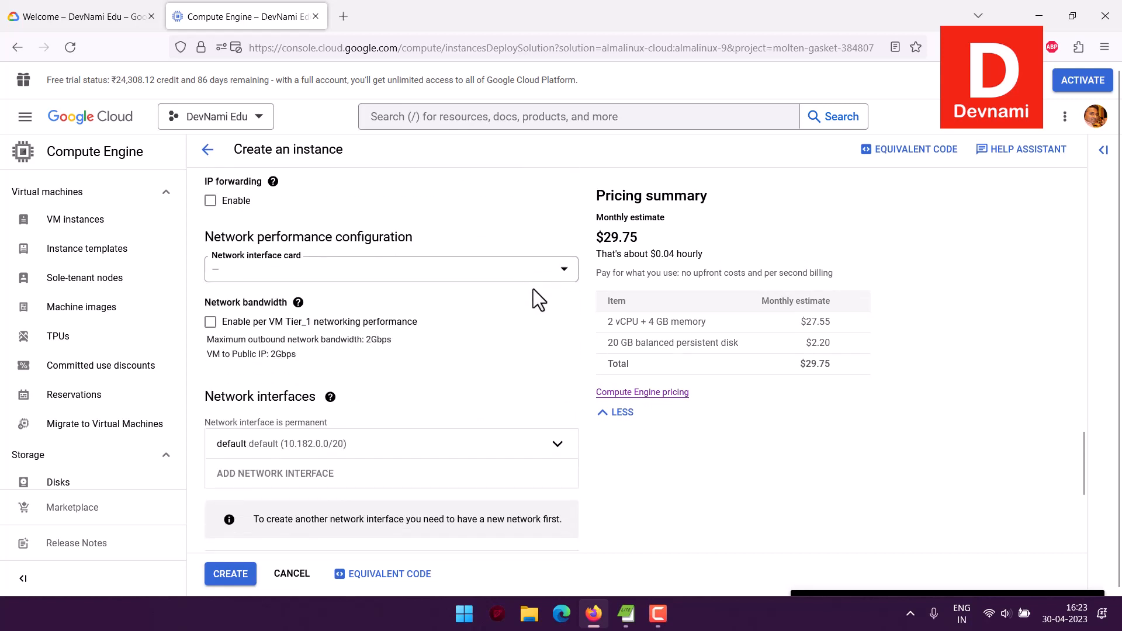
scroll(530, 284, down, 4)
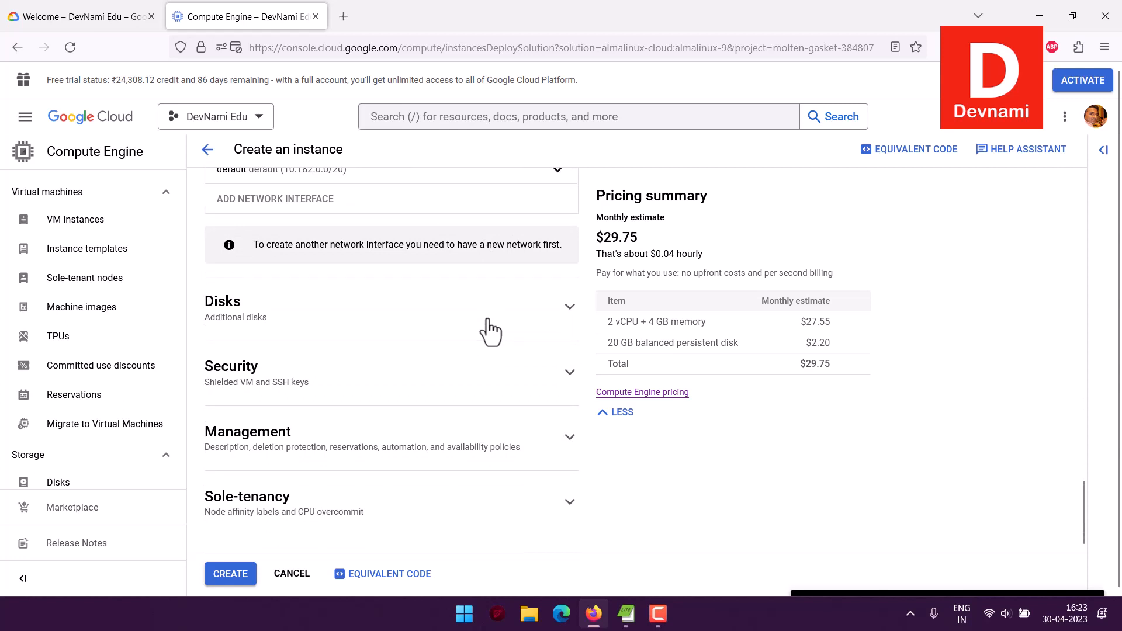
click(569, 308)
scroll(500, 330, down, 1)
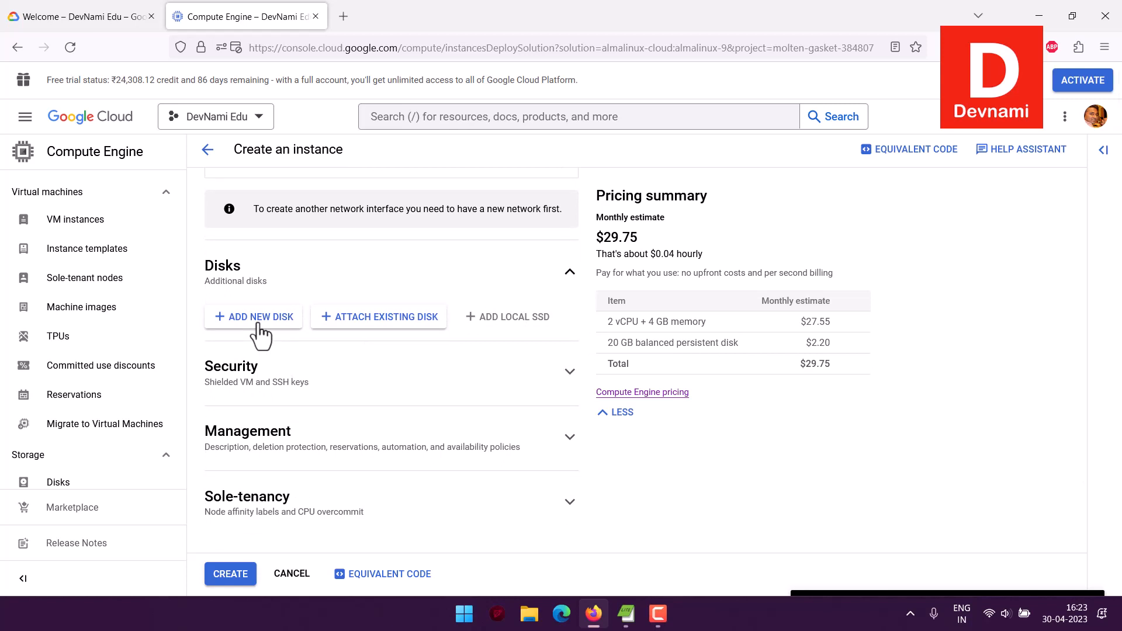
Expand the security, management and sole-tenancy sections and examine their settings, including VM access and availability policies.
click(566, 374)
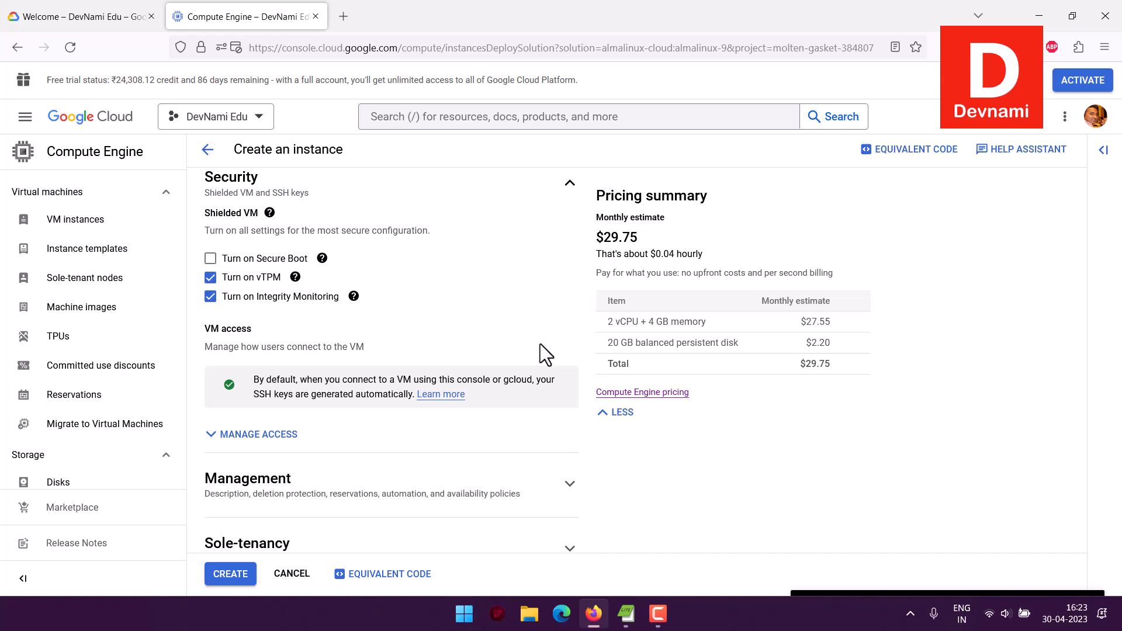
scroll(540, 344, down, 2)
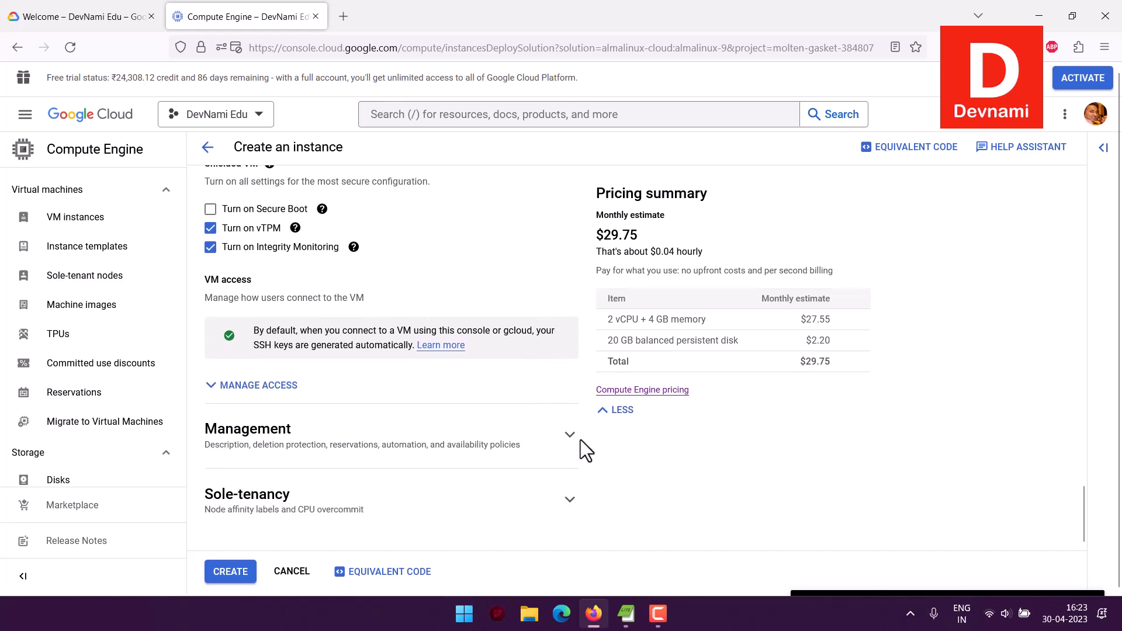
click(553, 395)
scroll(524, 299, down, 4)
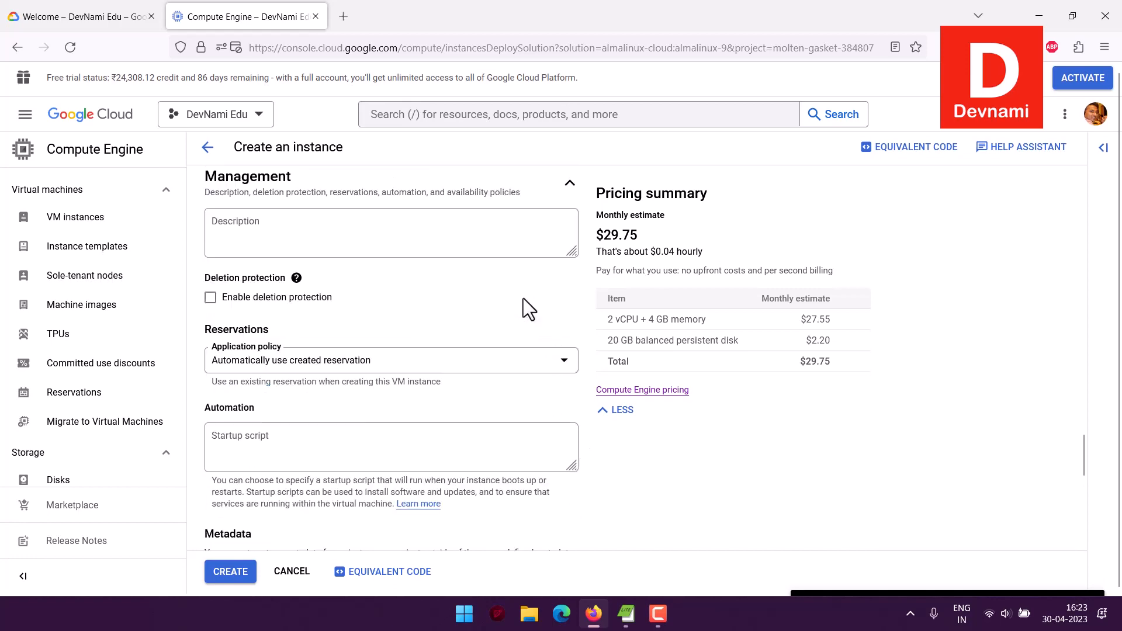
scroll(524, 299, down, 5)
scroll(523, 298, down, 5)
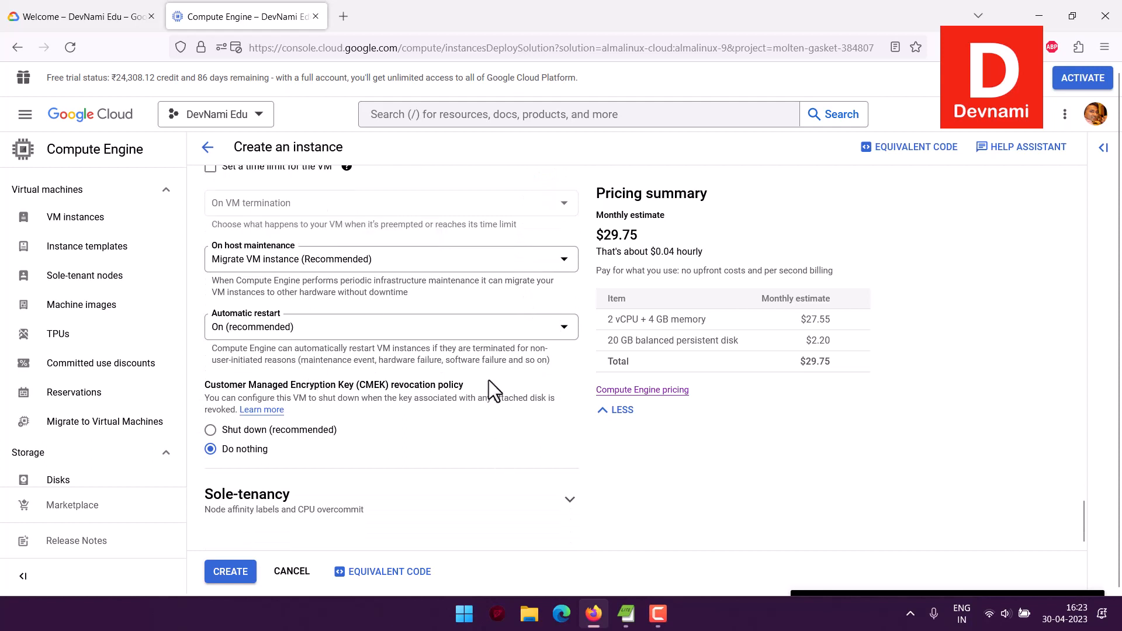
click(546, 500)
scroll(500, 283, down, 1)
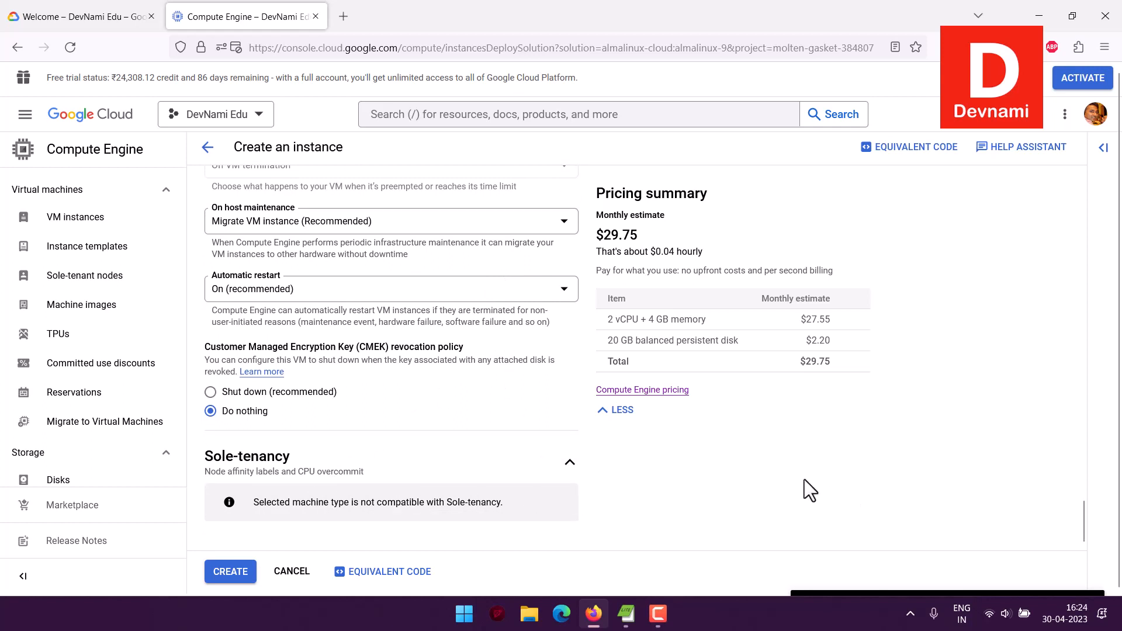
Recheck the instance's management, security, disk, networking and boot disk settings, and create the AlmaLinux instance.
scroll(391, 369, up, 5)
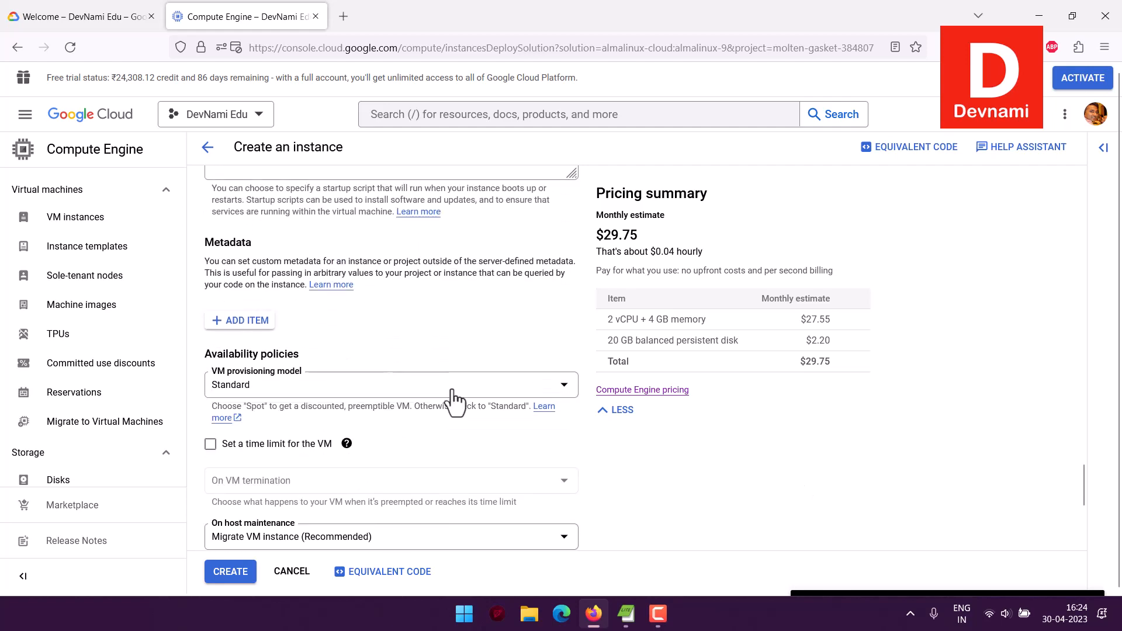
scroll(454, 402, up, 2)
scroll(453, 402, up, 2)
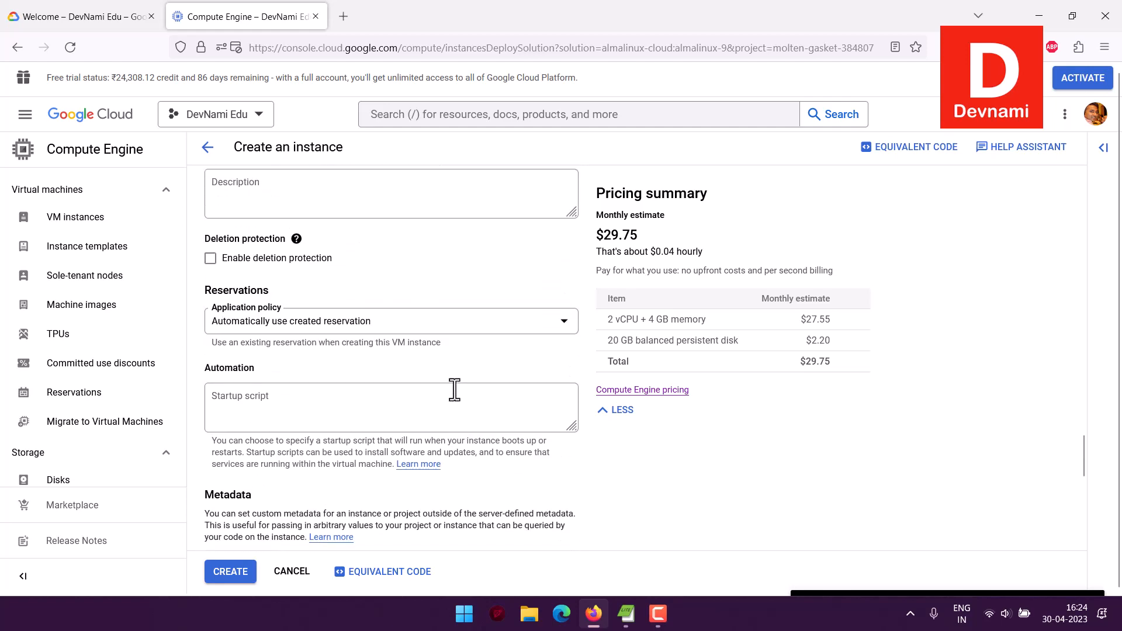
scroll(422, 388, up, 3)
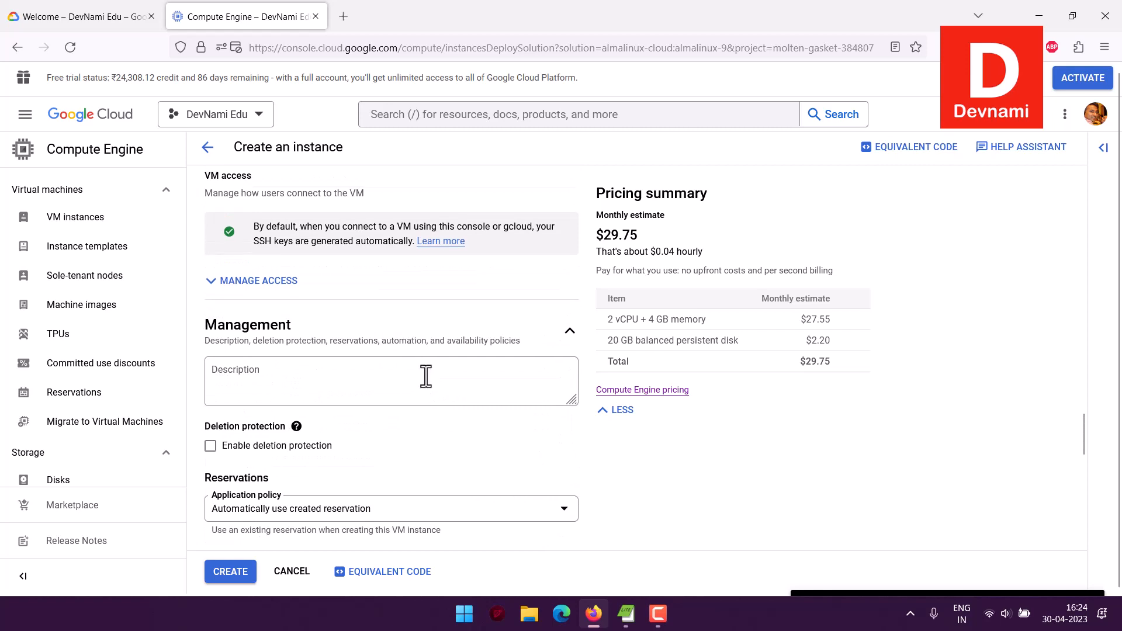
scroll(421, 379, down, 15)
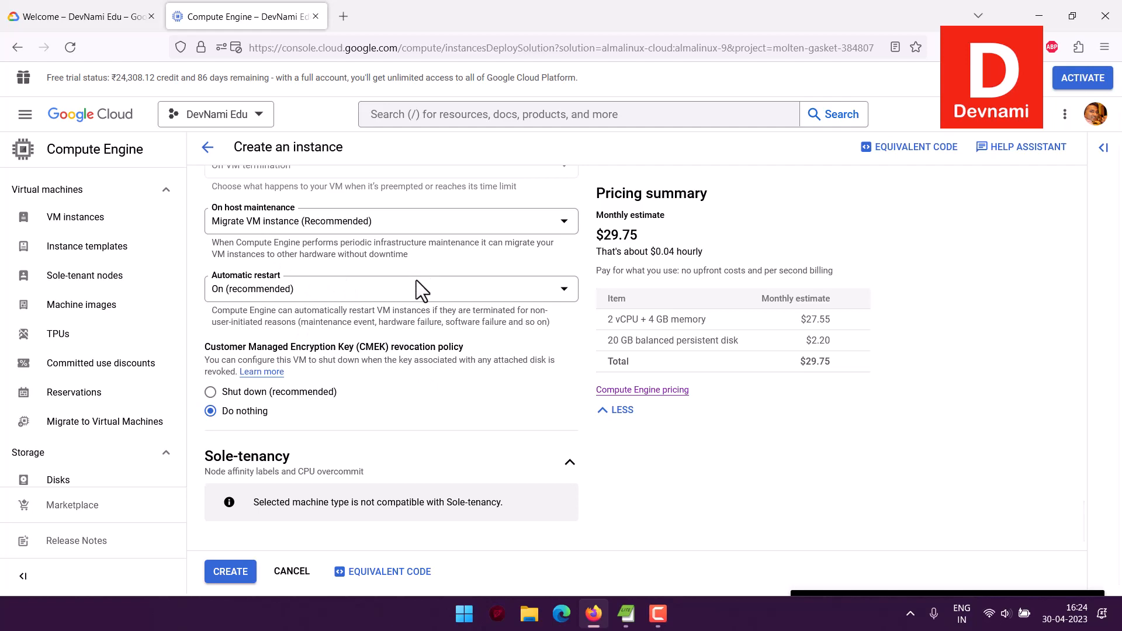
scroll(416, 280, up, 9)
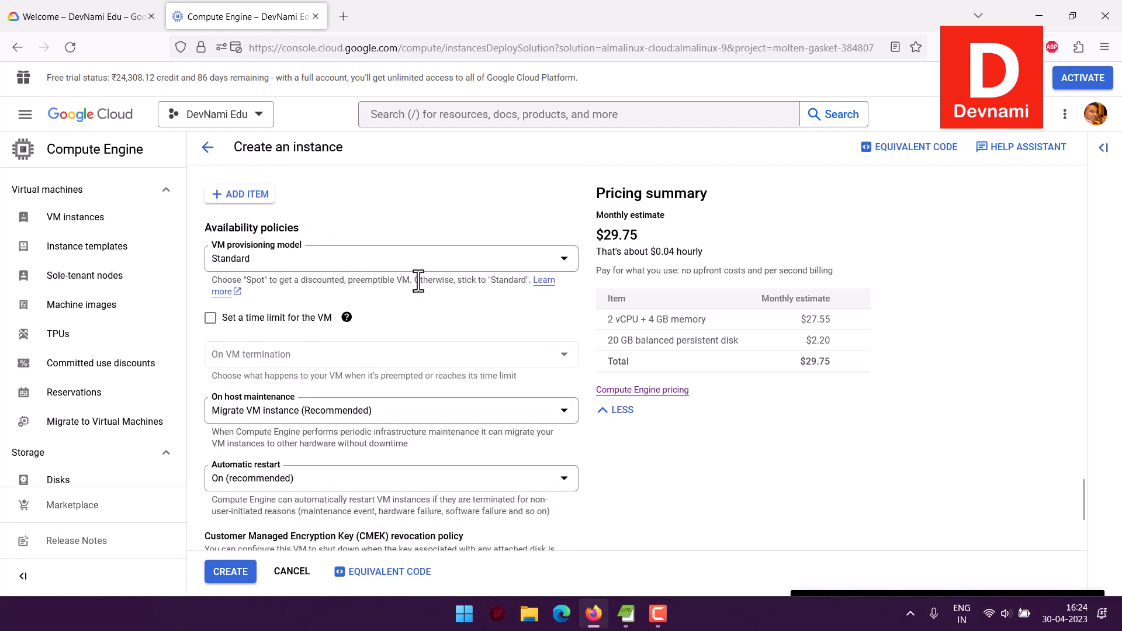
scroll(420, 296, up, 20)
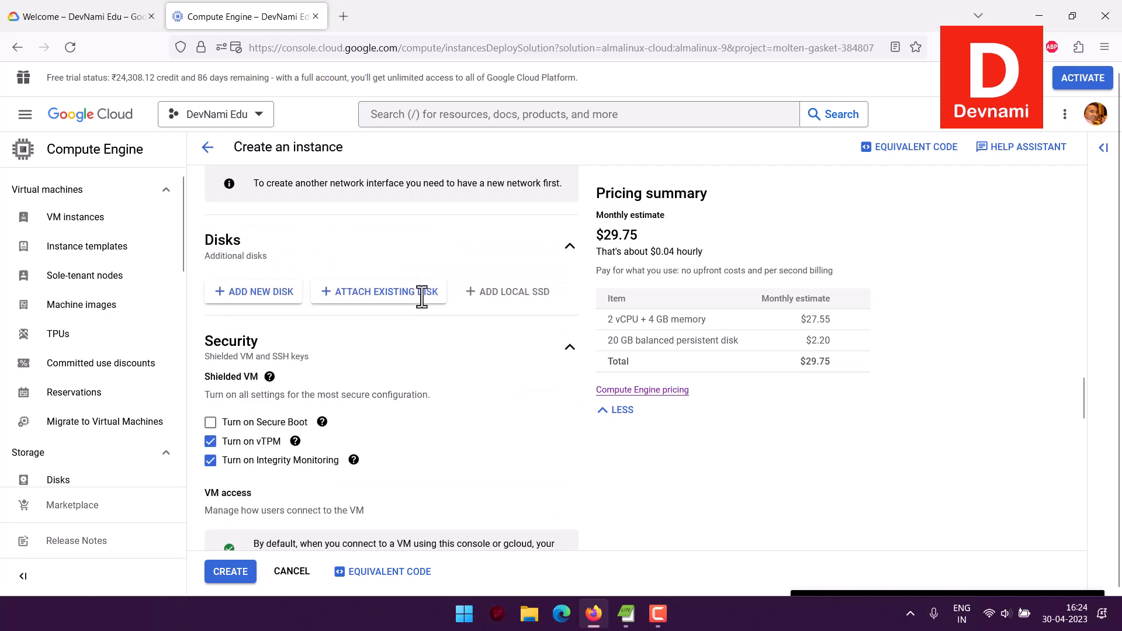
scroll(420, 295, down, 5)
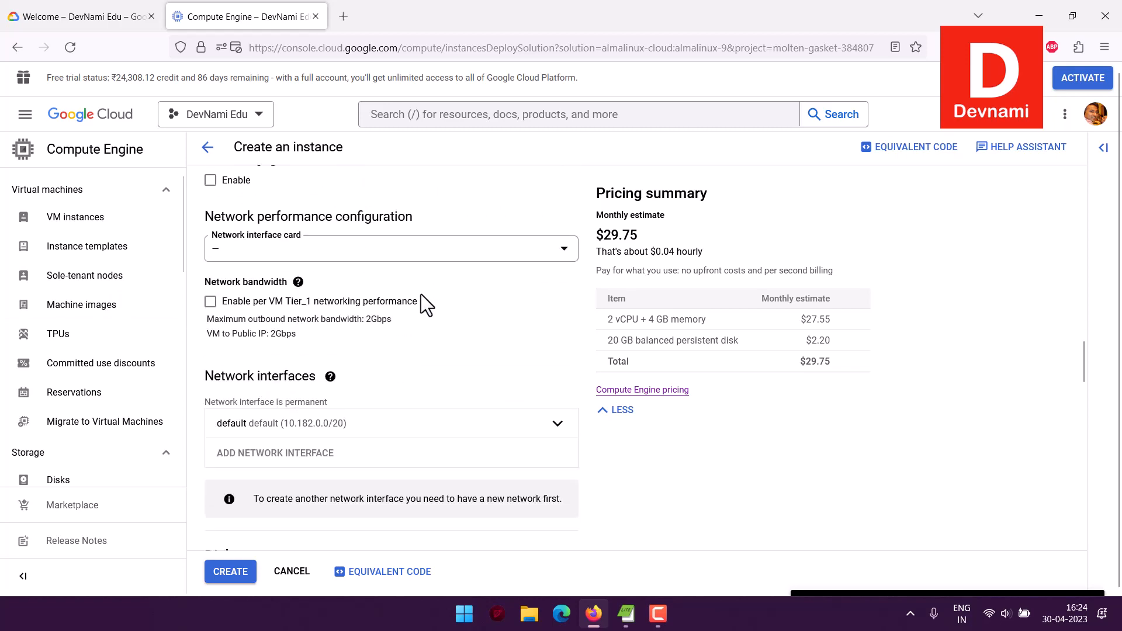
scroll(420, 294, up, 9)
scroll(423, 293, up, 2)
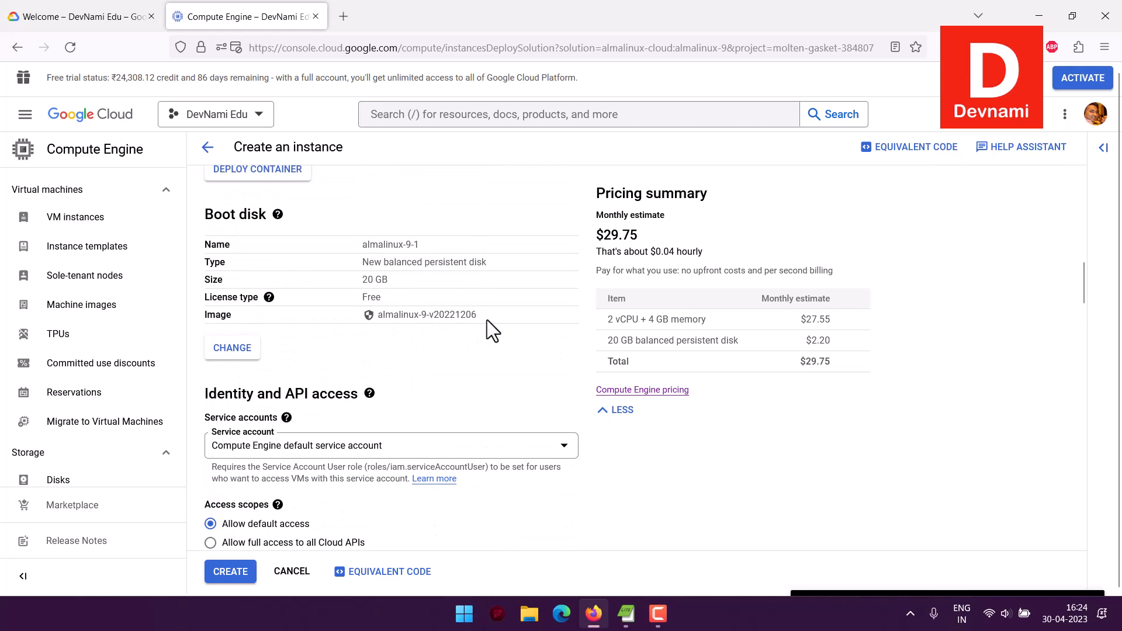
scroll(487, 319, up, 4)
scroll(486, 319, down, 9)
scroll(487, 318, down, 15)
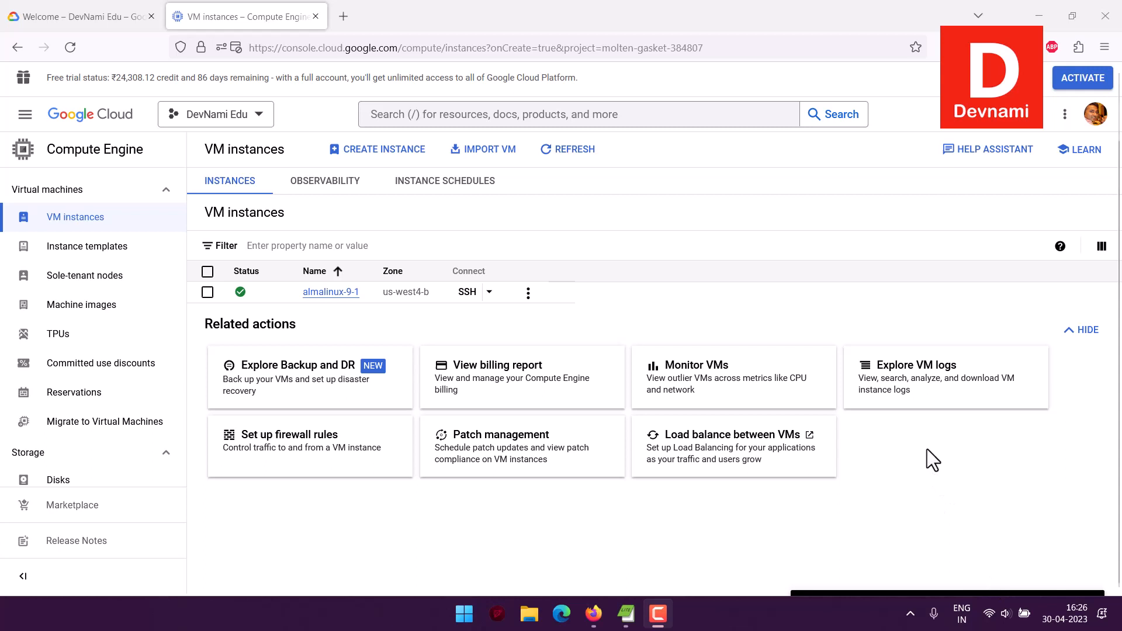
Open the almalinux-9-1 instance and review its basic information, networking, storage, management details and SSH connection options.
click(327, 294)
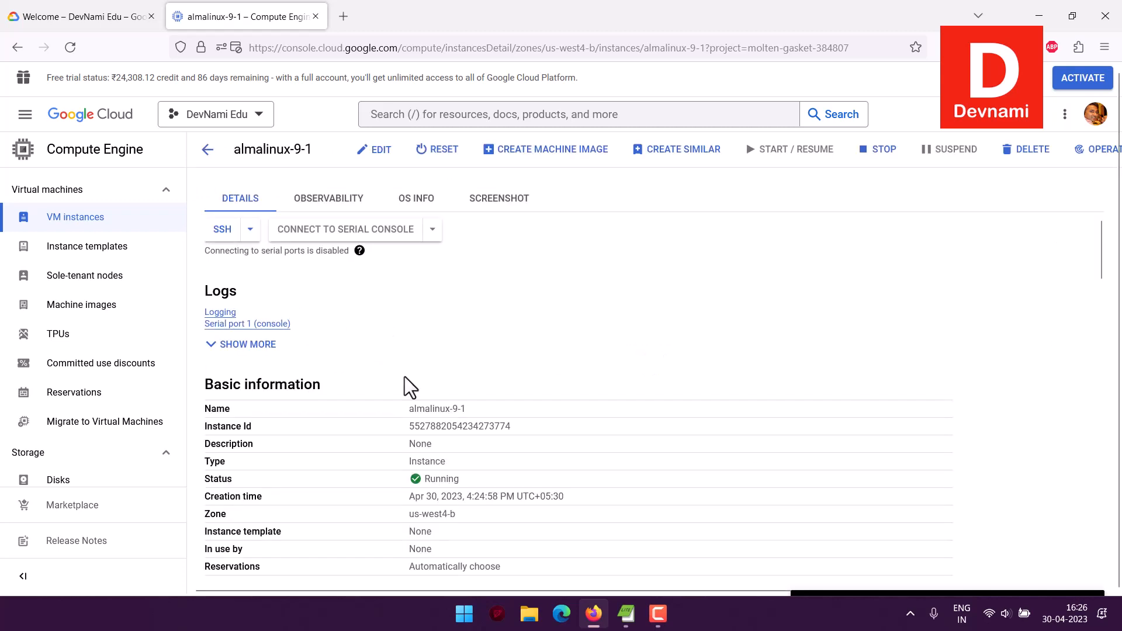
scroll(559, 383, down, 10)
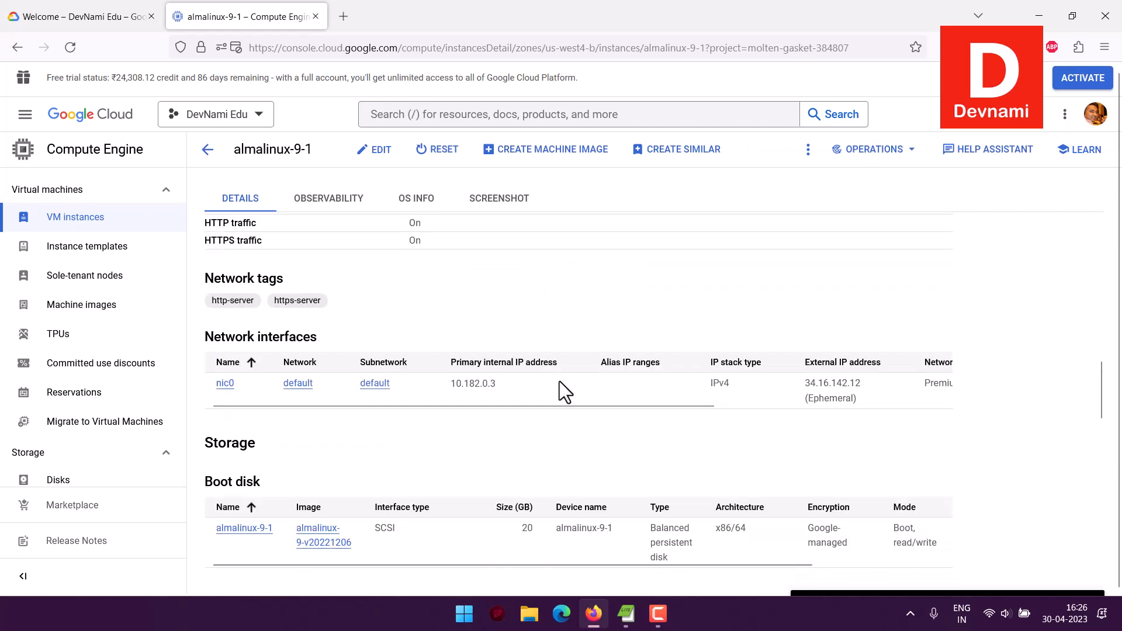
scroll(559, 381, down, 15)
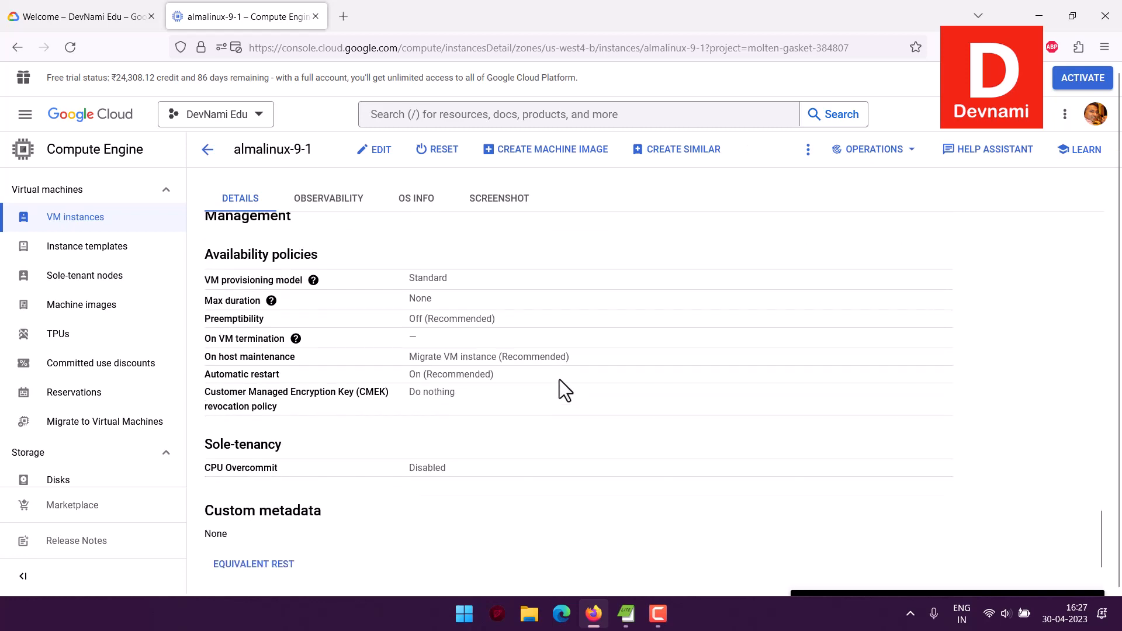
scroll(560, 391, up, 20)
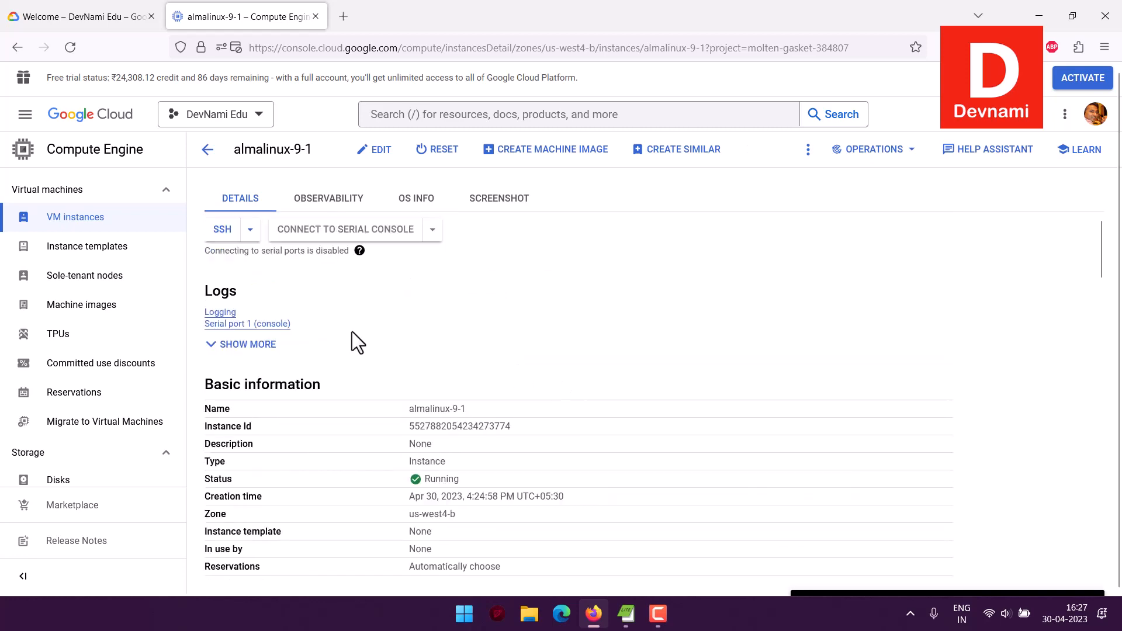
click(250, 229)
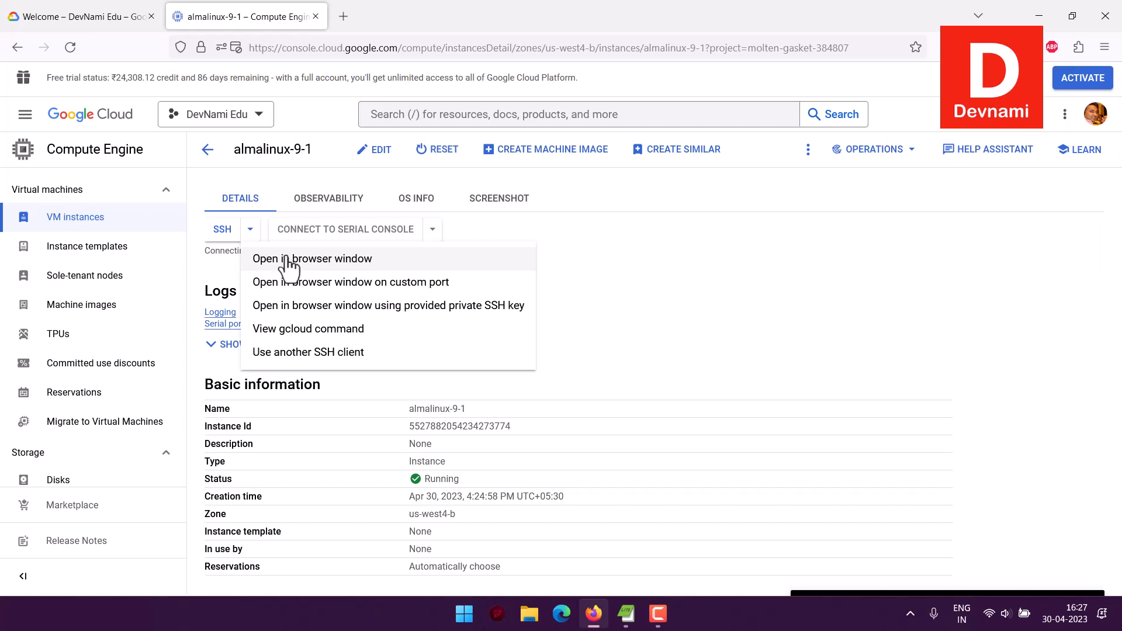
click(635, 231)
Examine the instance's screenshot view, OS info and observability metrics.
click(502, 205)
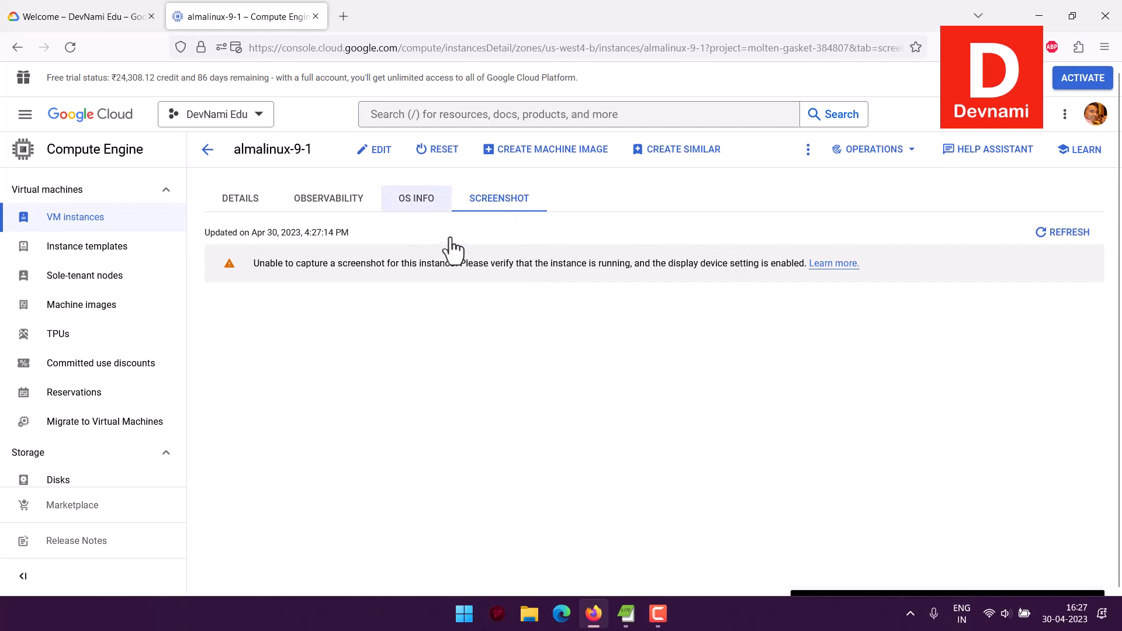
click(416, 202)
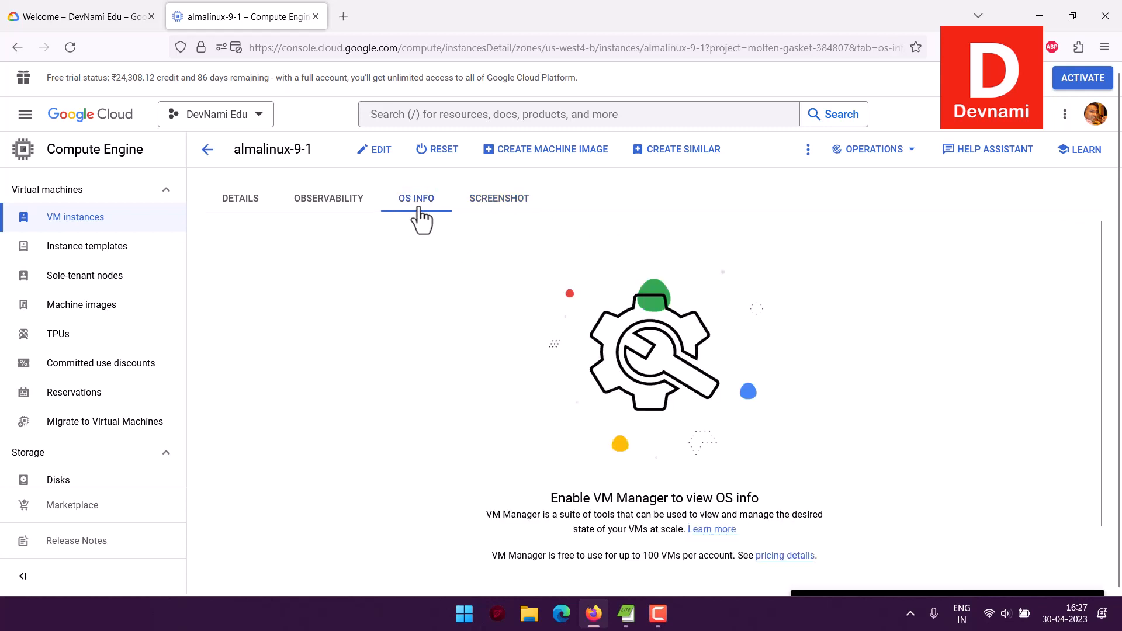
scroll(440, 331, down, 1)
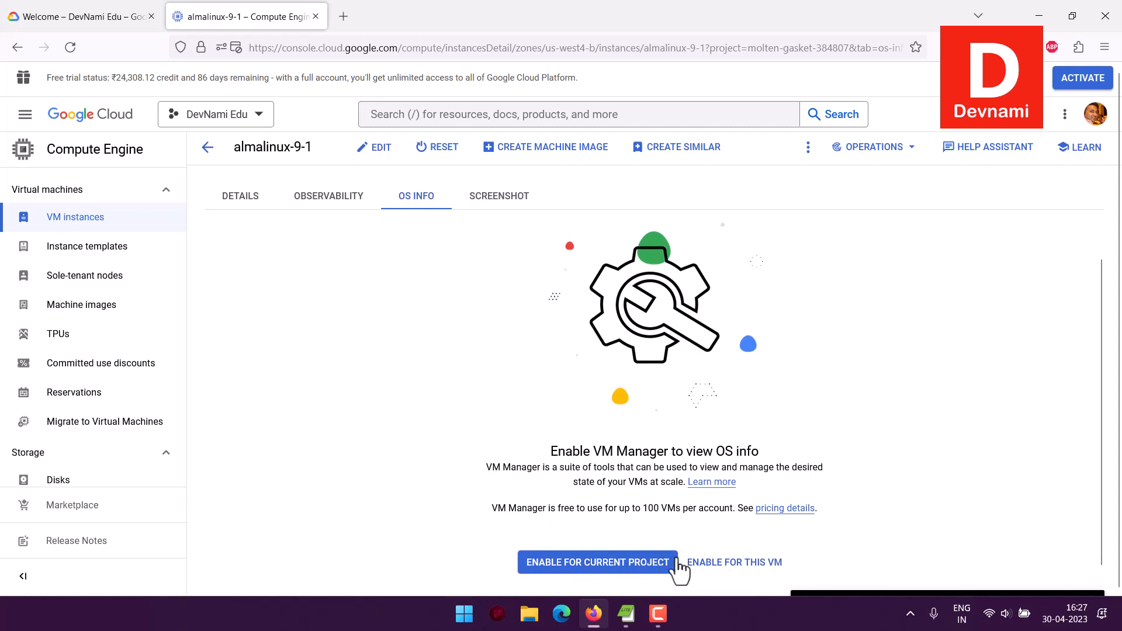
mouse_move(645, 512)
mouse_down()
mouse_move(511, 511)
mouse_move(637, 512)
mouse_up()
click(637, 512)
click(321, 200)
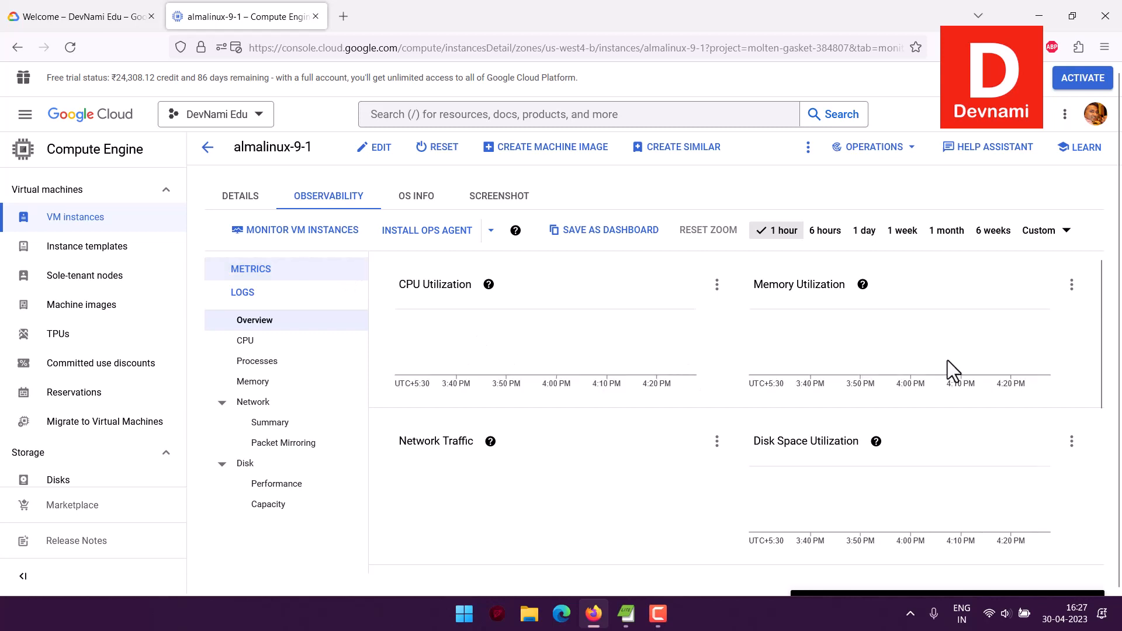
scroll(948, 359, down, 5)
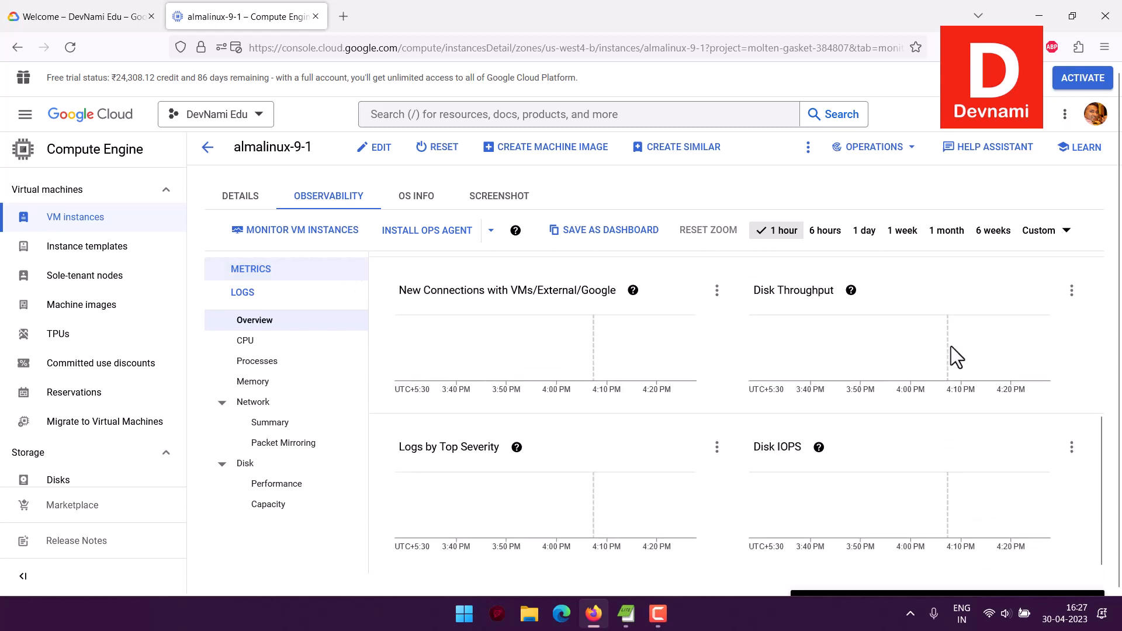
Return to the instance's details, open an SSH session in a browser window and move that window clear of the instance views.
click(242, 200)
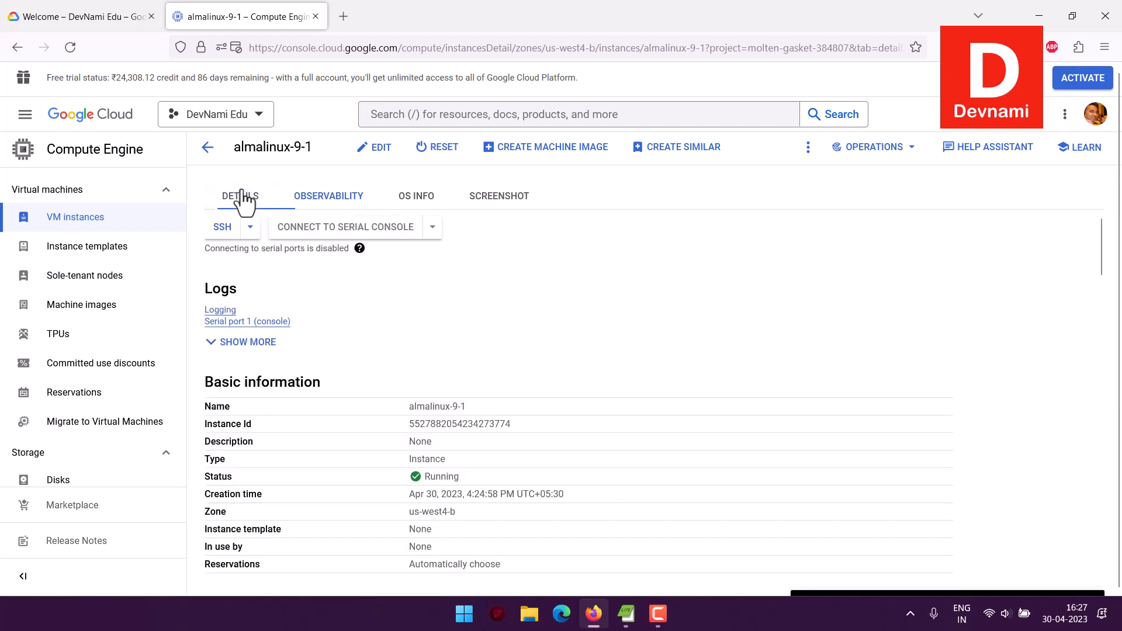
click(250, 229)
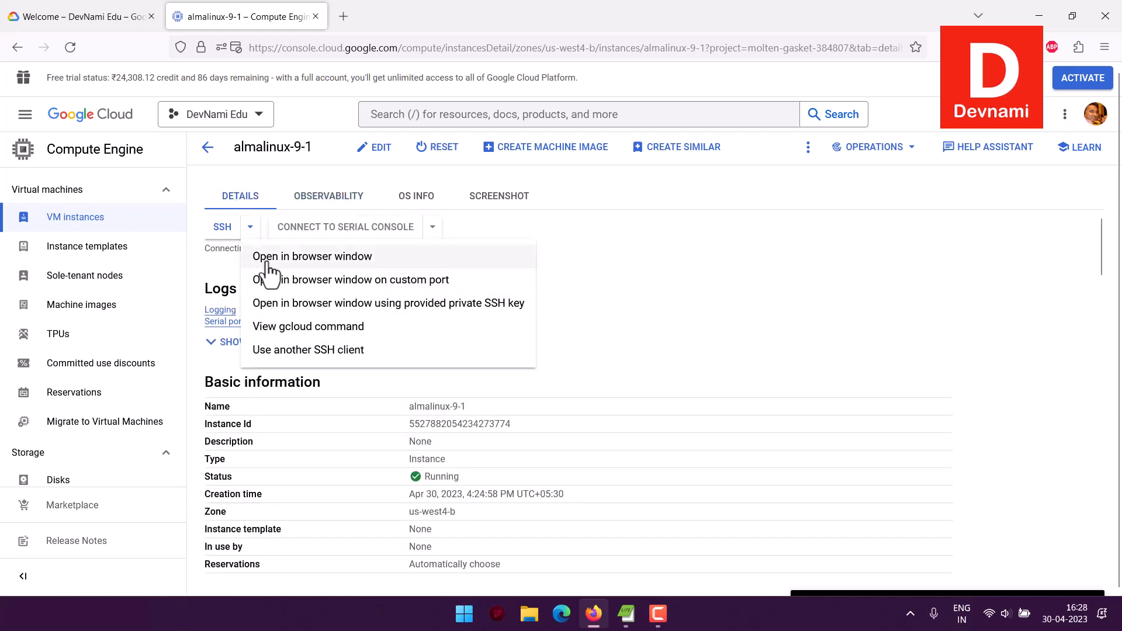
click(339, 258)
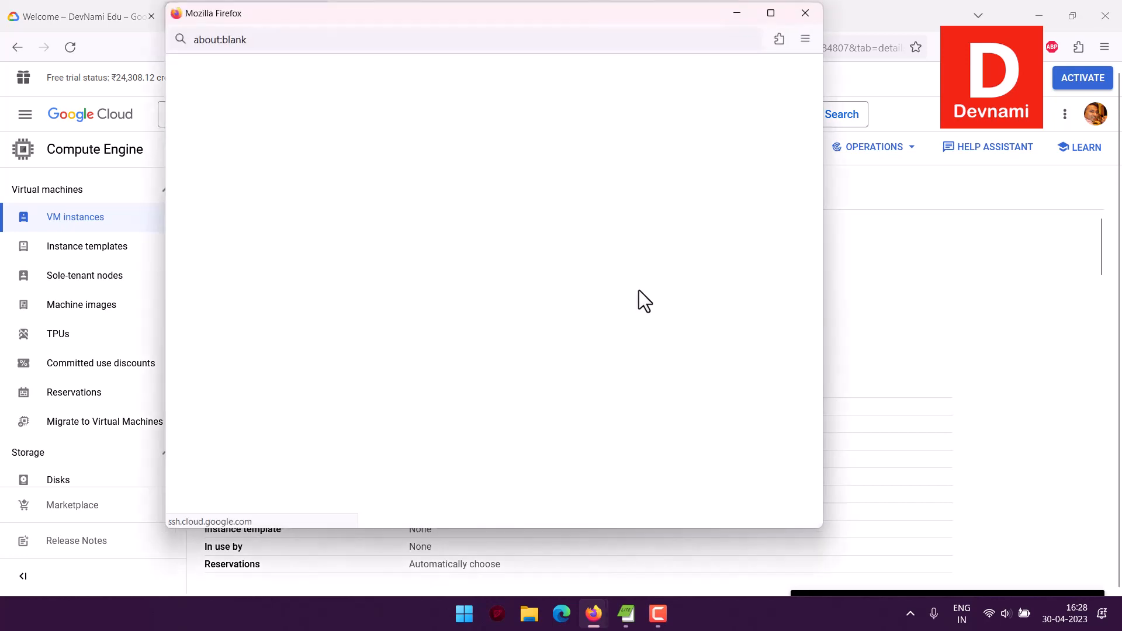
drag(552, 8, 802, 69)
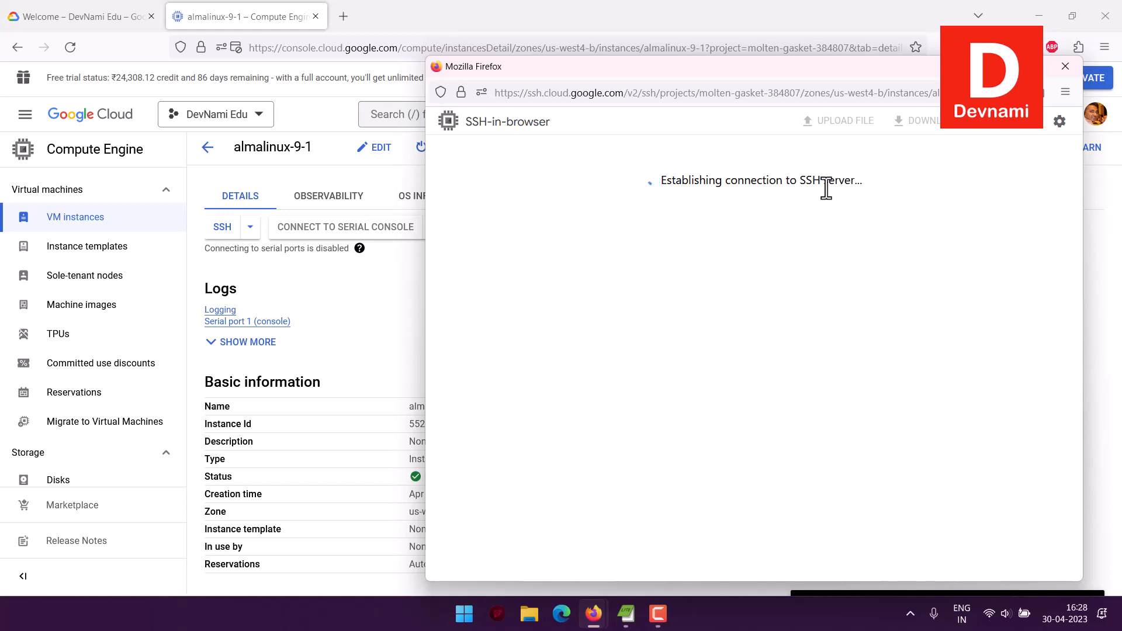
drag(707, 72, 637, 237)
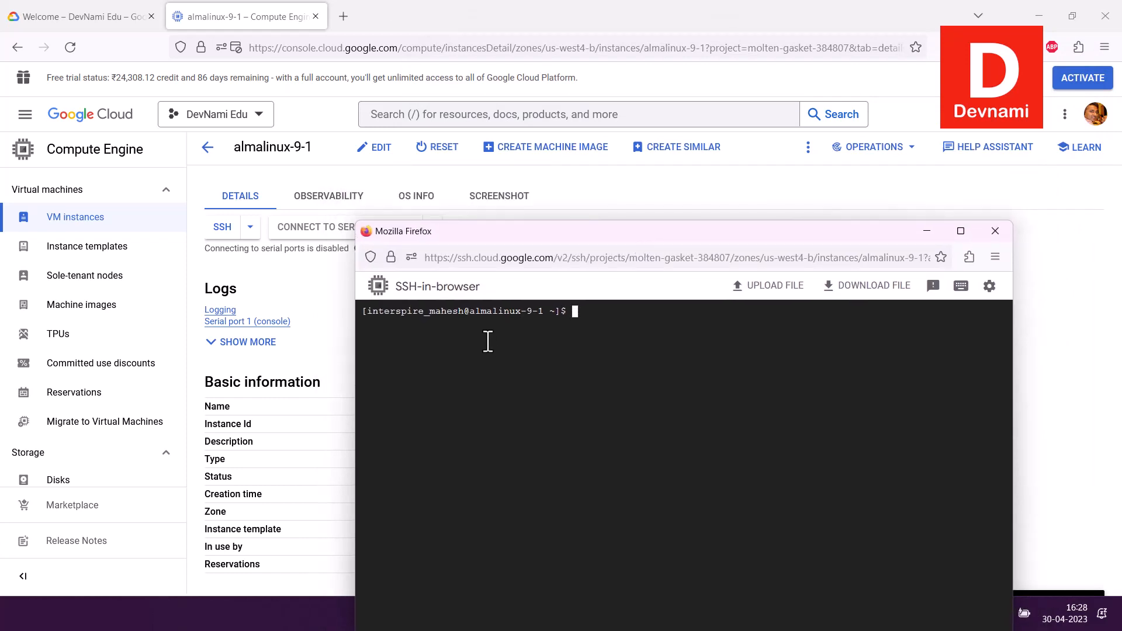
Reopen the instance's screenshot view and refresh it.
click(508, 201)
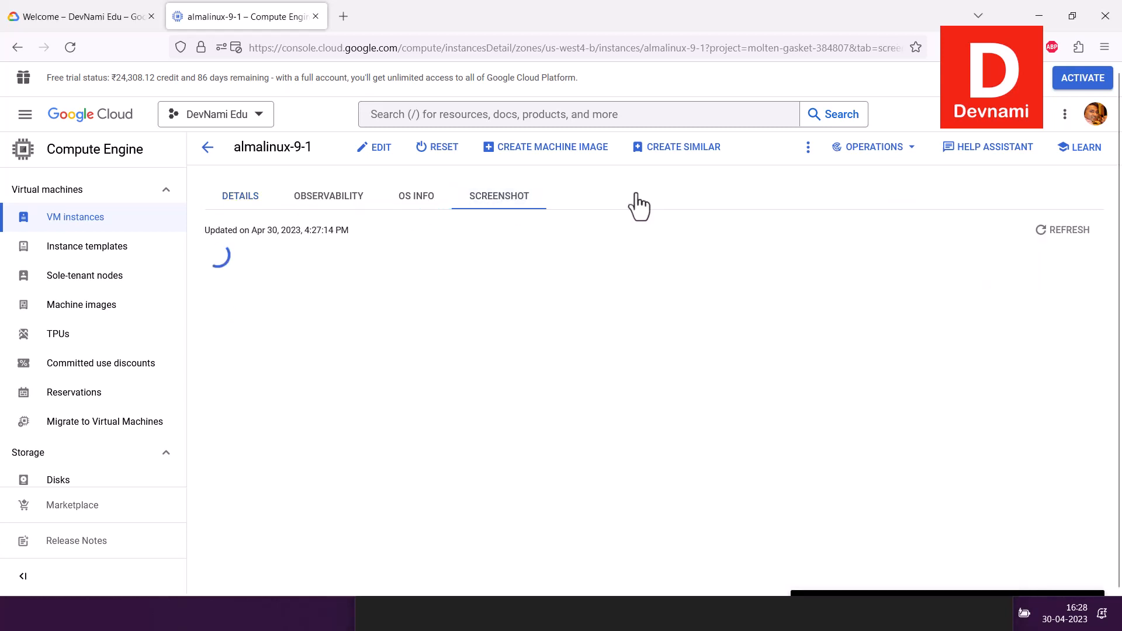
click(1069, 230)
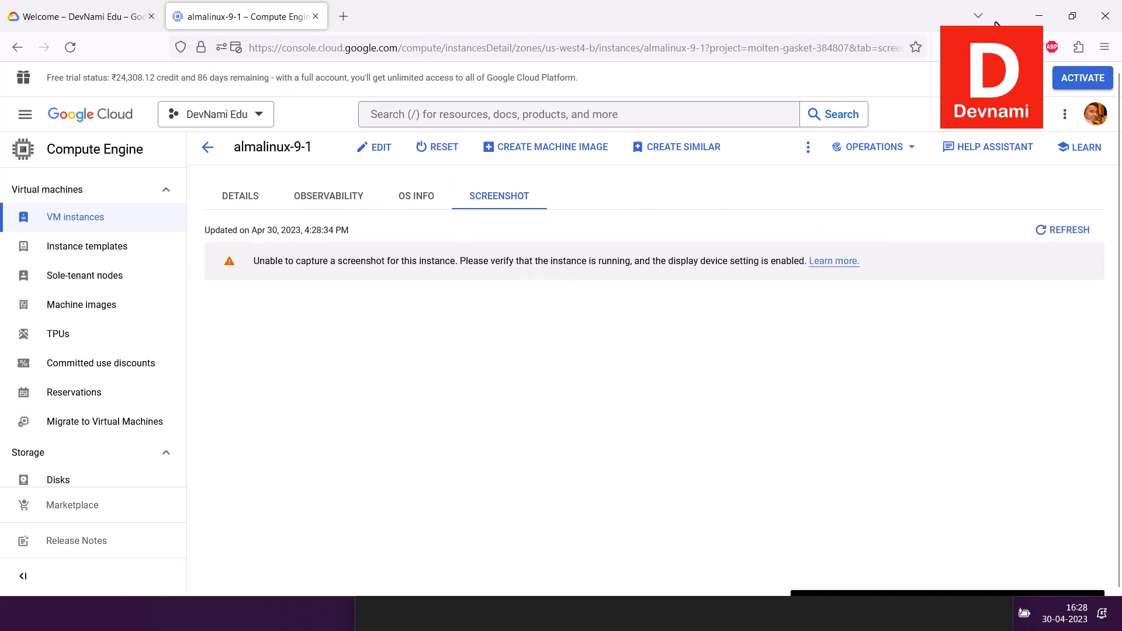
Bring the SSH session window forward at full size and end the session with the exit command.
click(1070, 16)
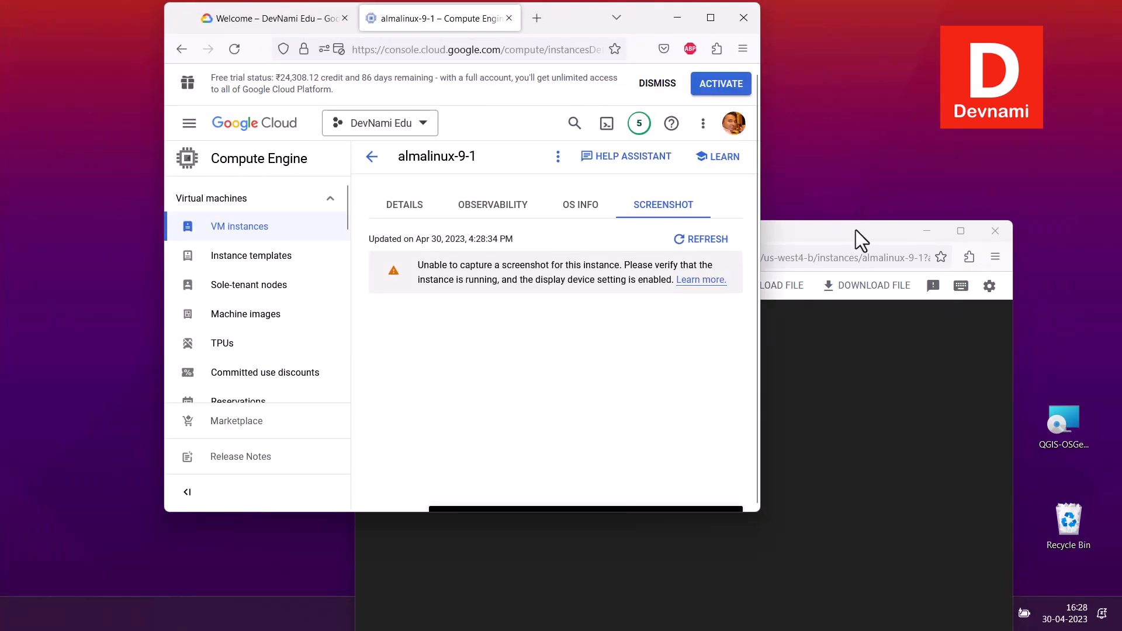
double_click(853, 230)
click(239, 86)
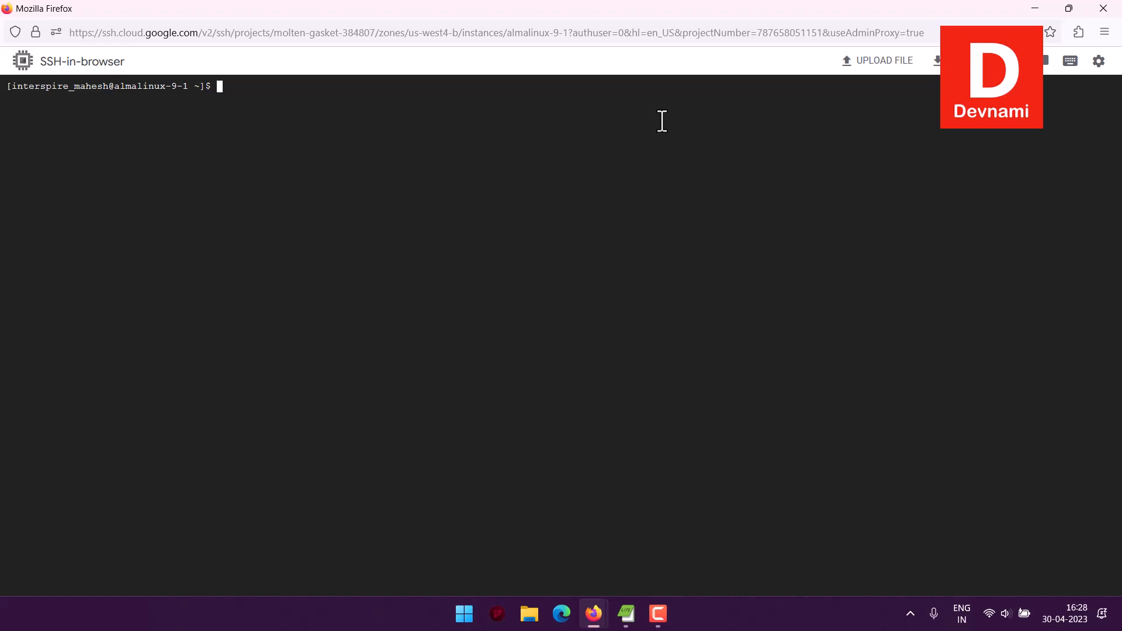
text(exit)
key(Return)
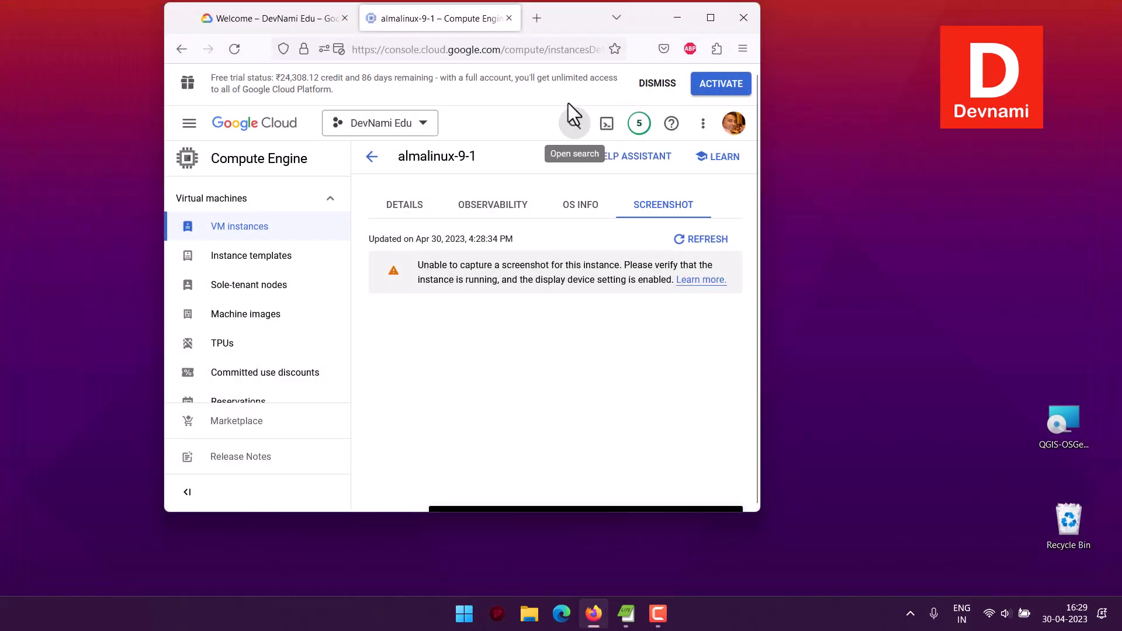
Maximize the console window, return to the VM instances list, and delete the almalinux-9-1 instance together with its boot disk.
click(710, 17)
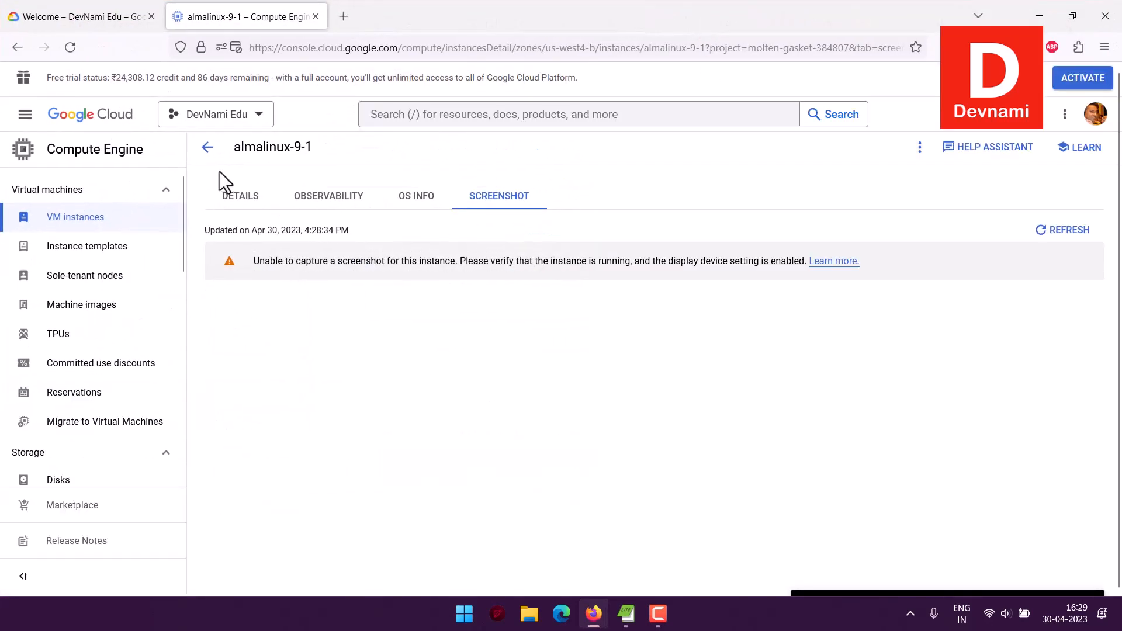
click(207, 147)
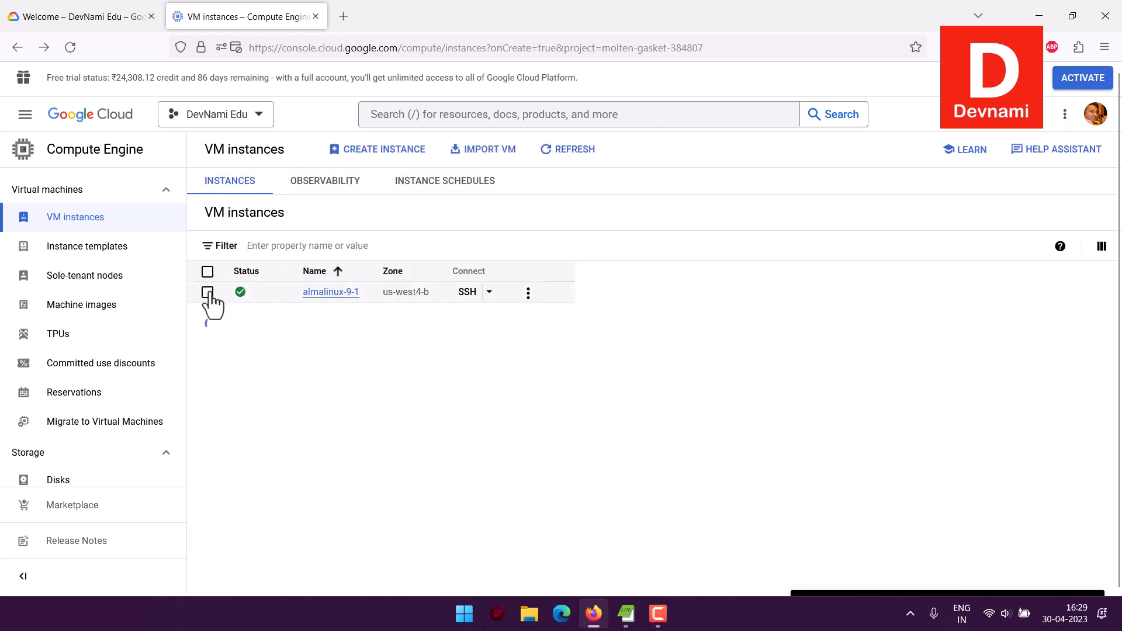
click(208, 292)
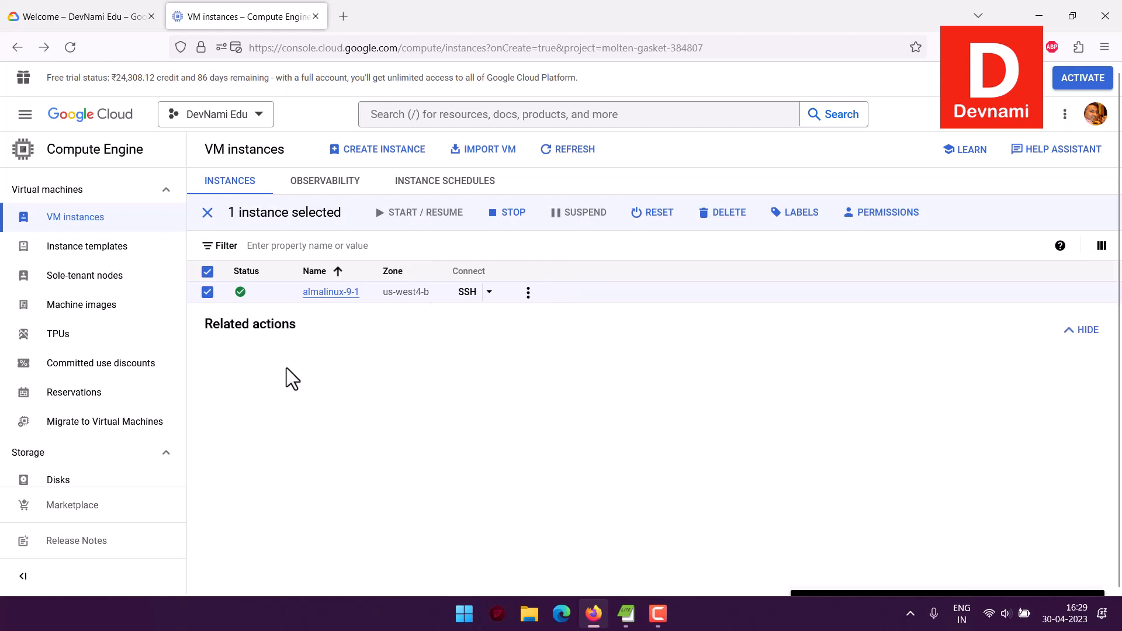
click(723, 222)
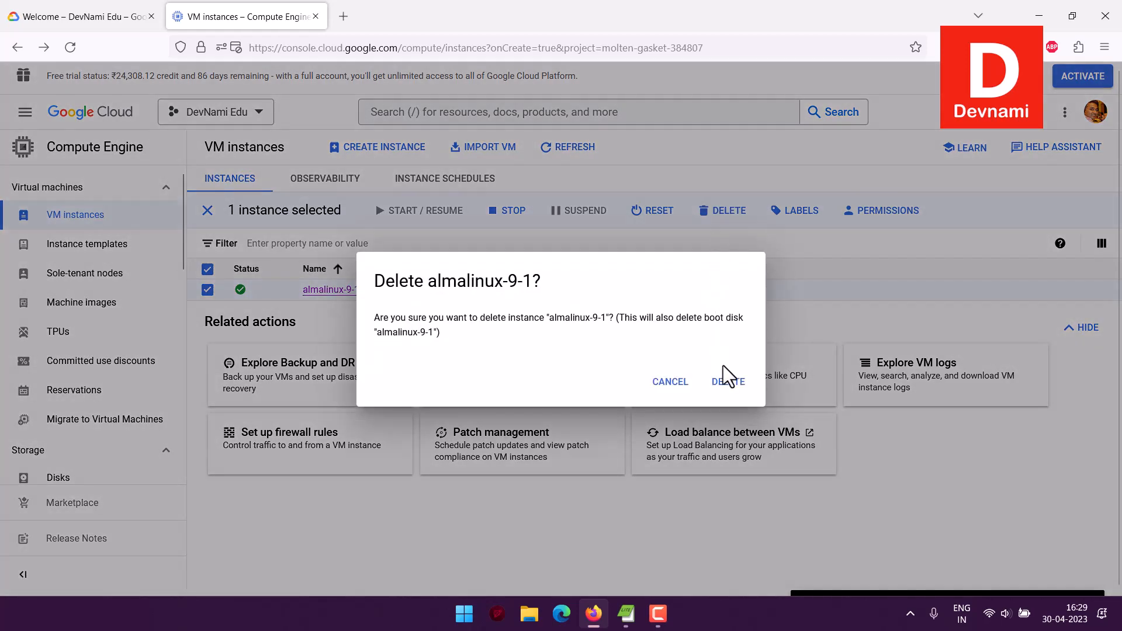
click(728, 382)
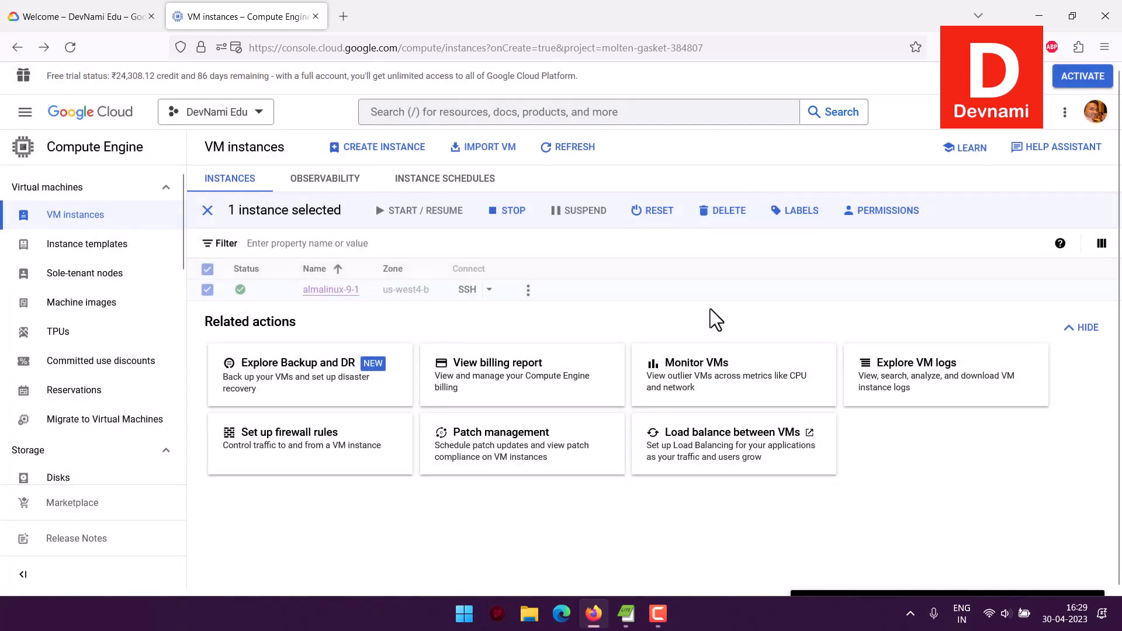